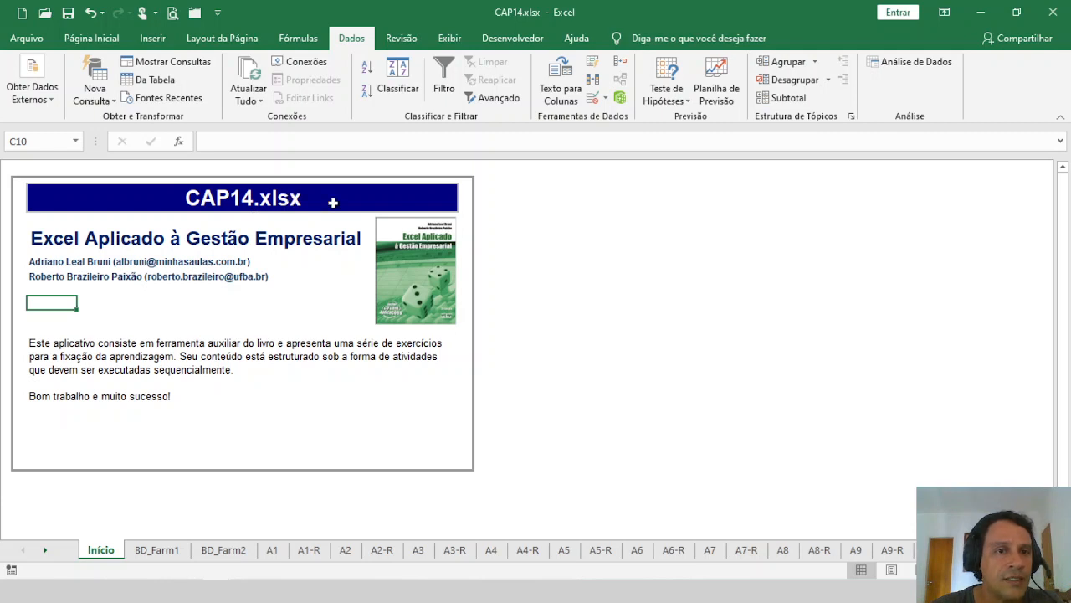
Step: Open the A6 worksheet and look at the What-If Analysis options, including the data table command
left_click(638, 550)
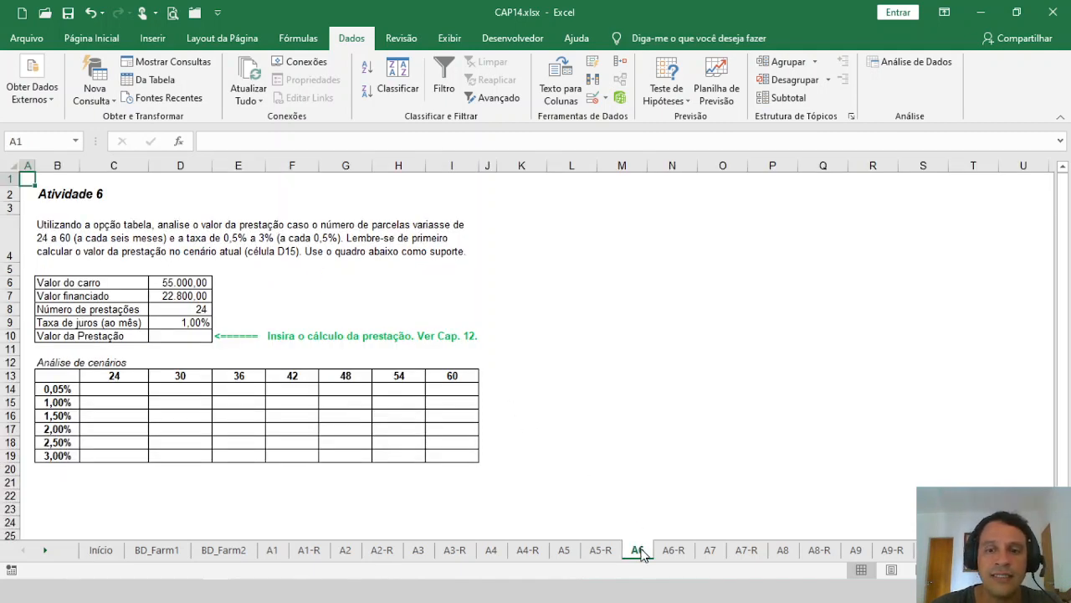
left_click(45, 549)
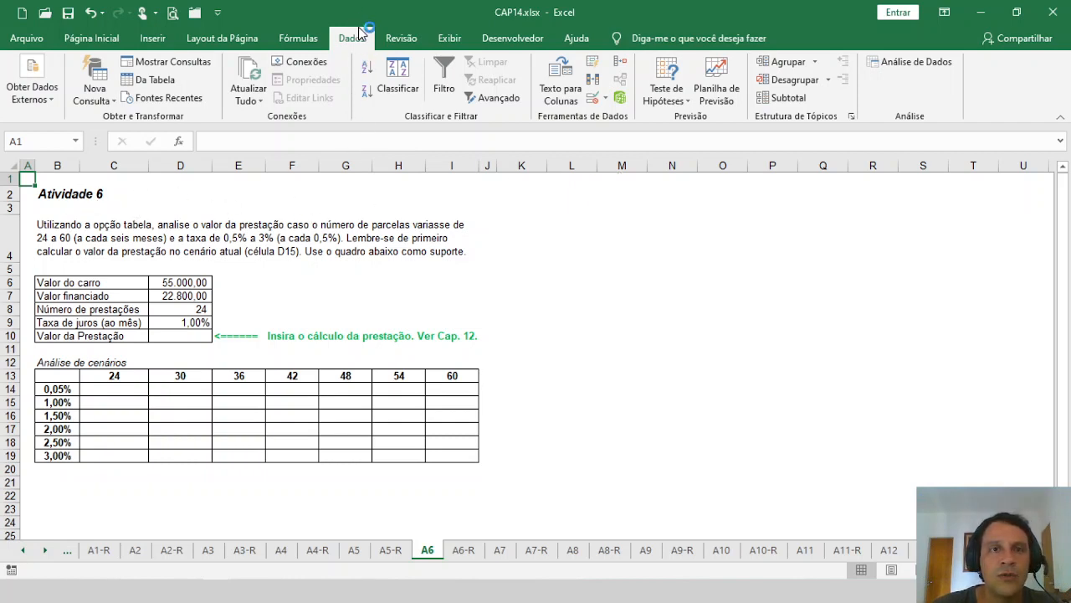
left_click(675, 92)
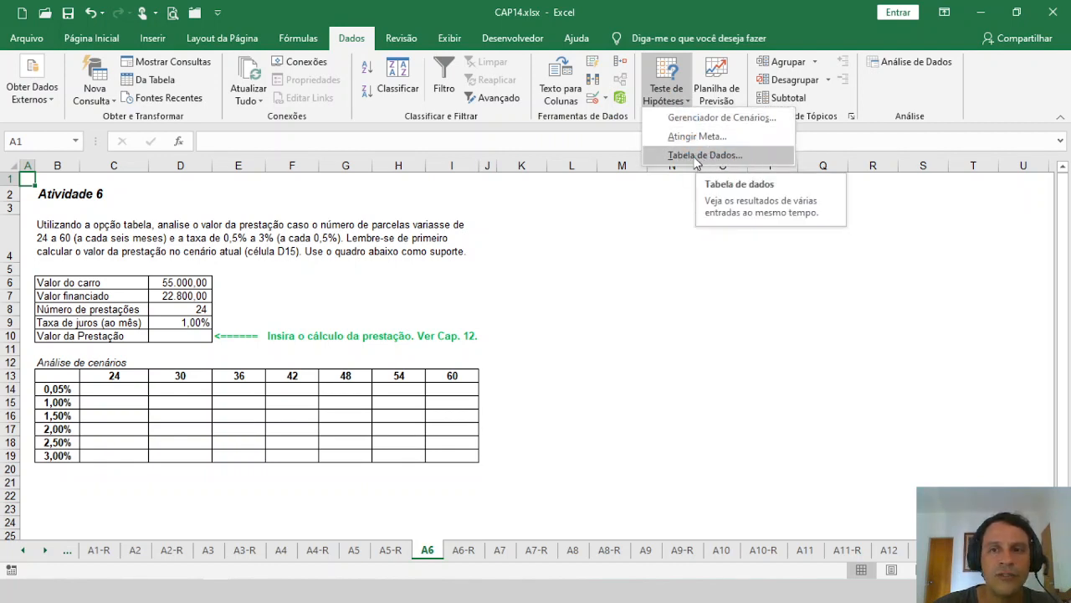
left_click(289, 292)
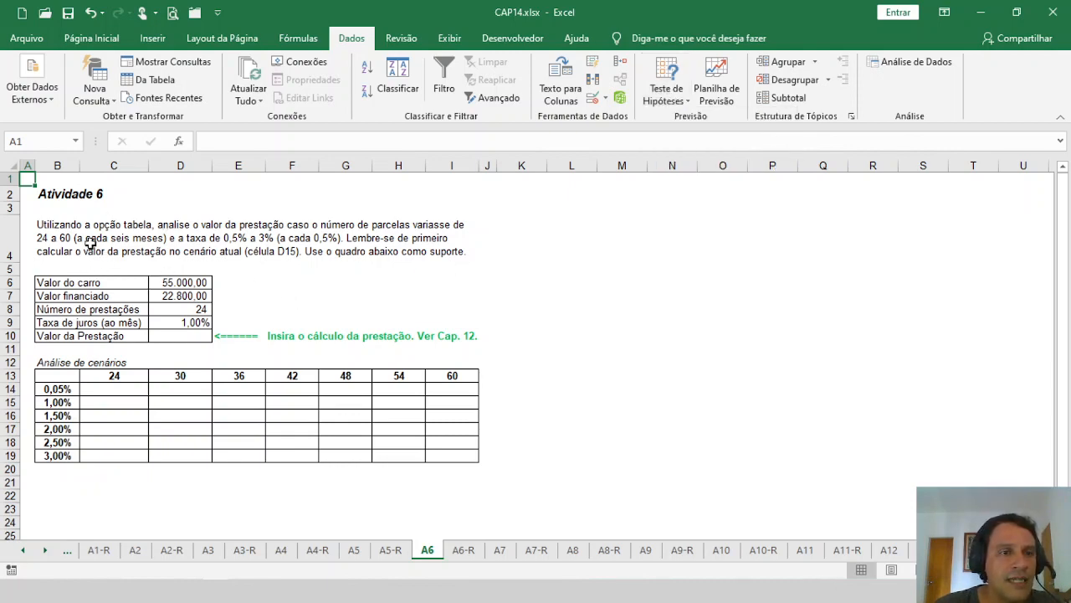
Step: Review the loan inputs in B6:D10: car value, financed amount, number of instalments, monthly interest rate and the empty instalment cell
left_click_drag(91, 282, 86, 326)
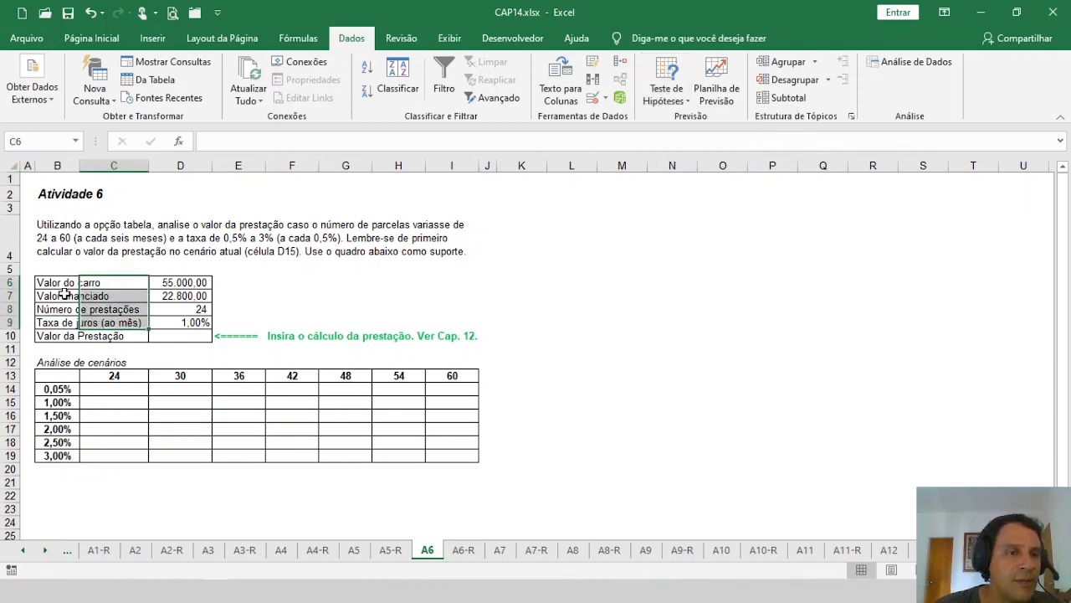
left_click(53, 287)
left_click_drag(53, 287, 53, 336)
left_click(208, 283)
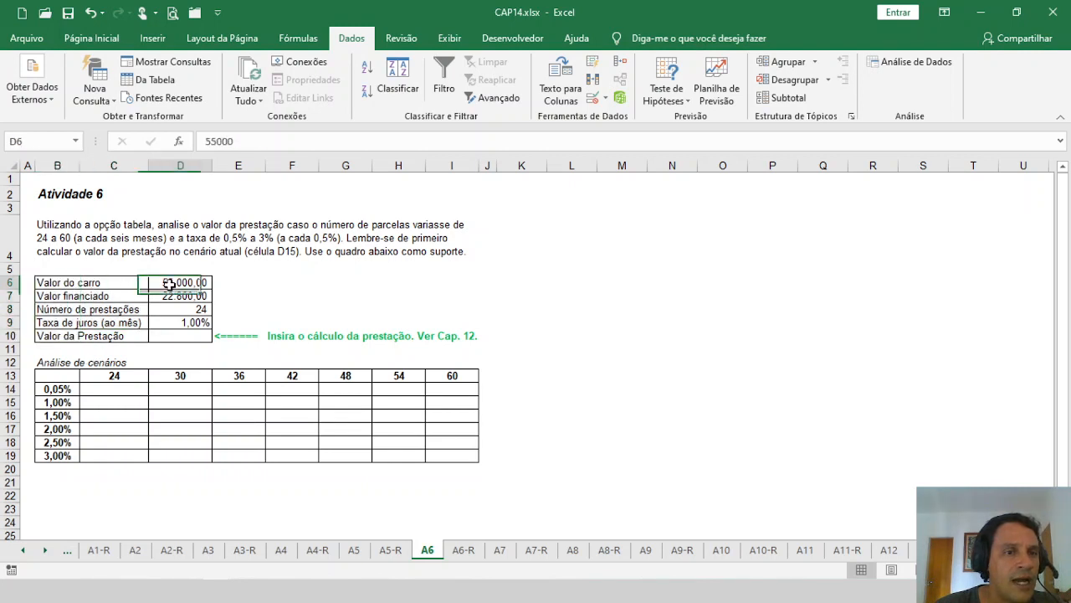
left_click(181, 295)
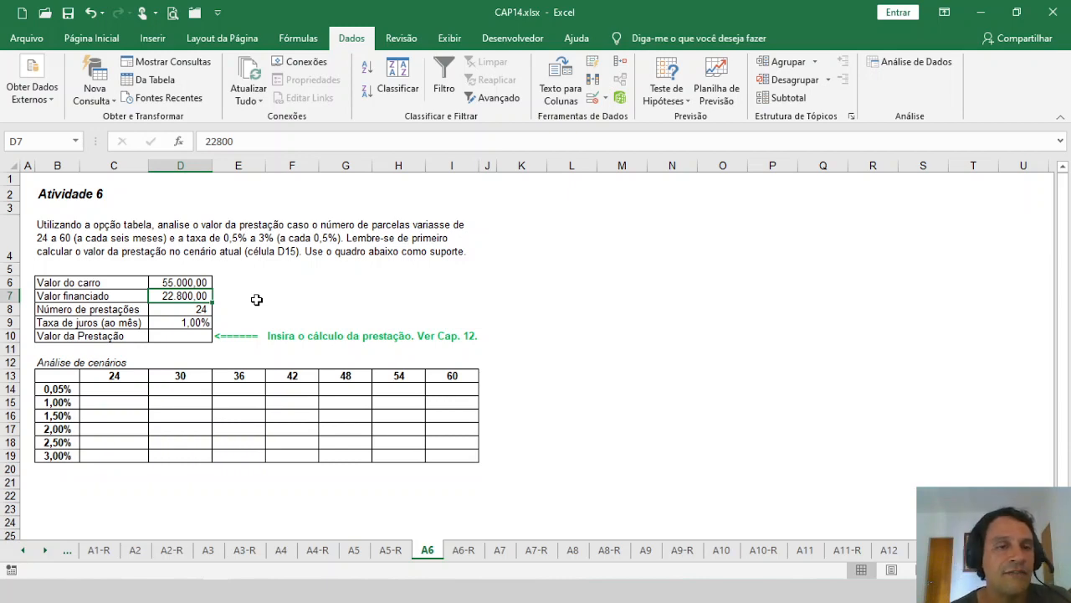
left_click(178, 310)
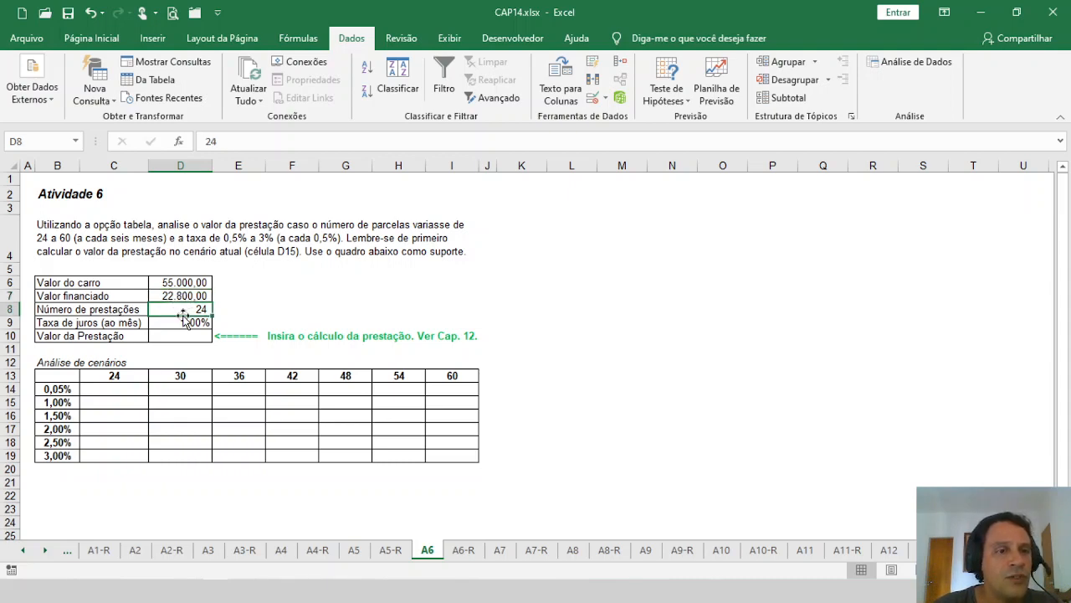
left_click(199, 324)
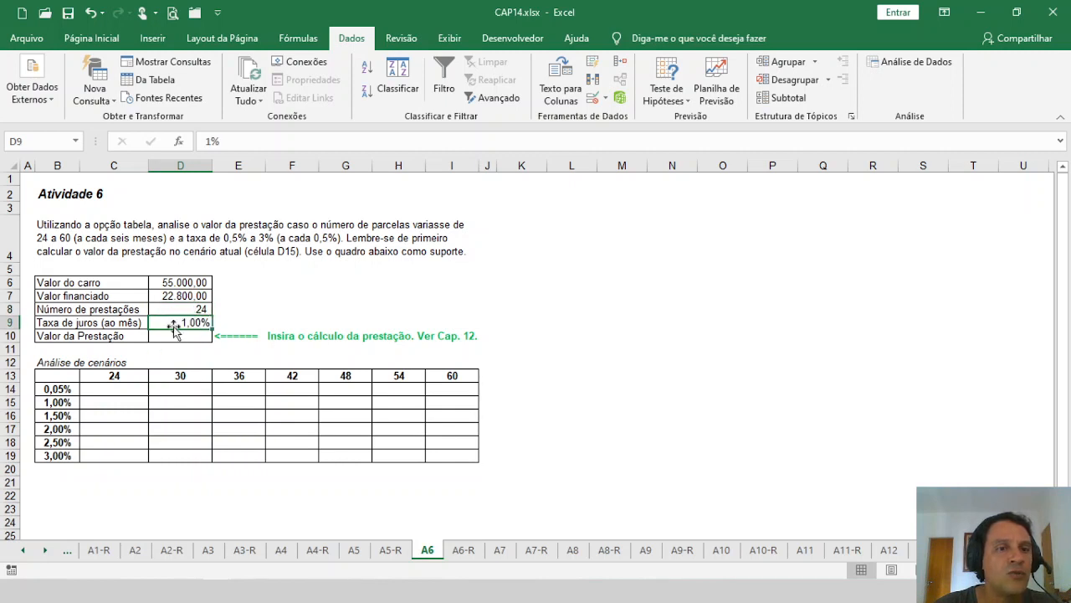
left_click(178, 336)
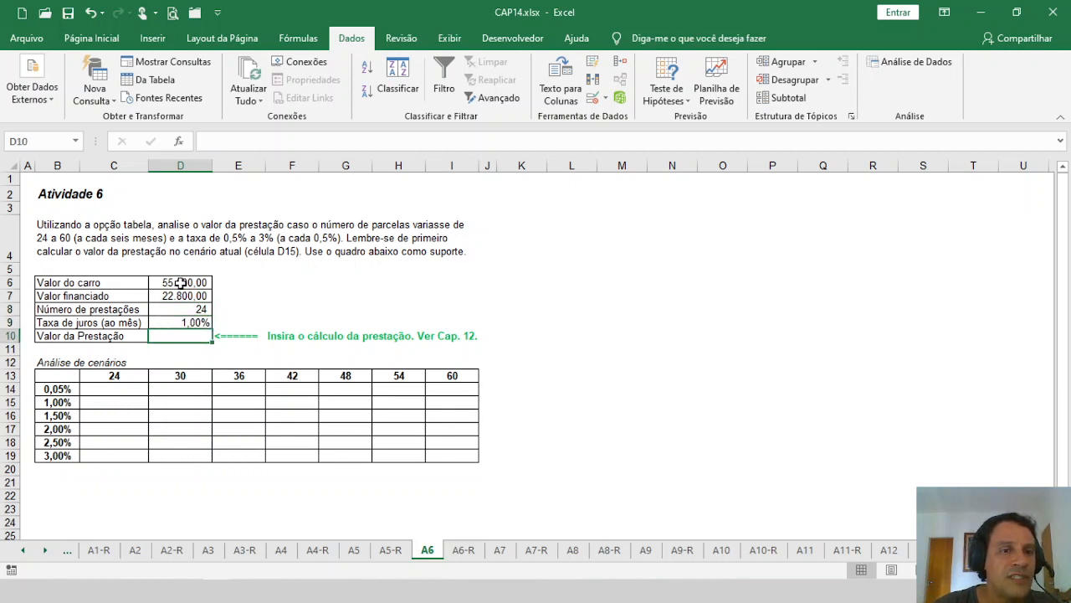
left_click(178, 298)
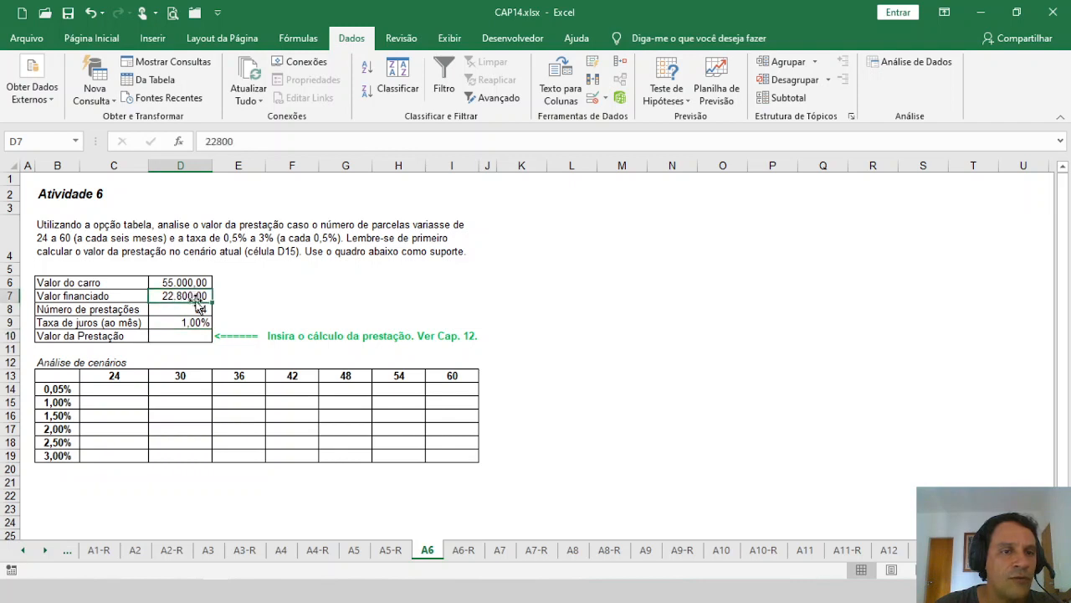
Step: Calculate the instalment in D10 with =PGTO(D9;D8;D7;;0) and widen column D to fit the result
left_click(174, 335)
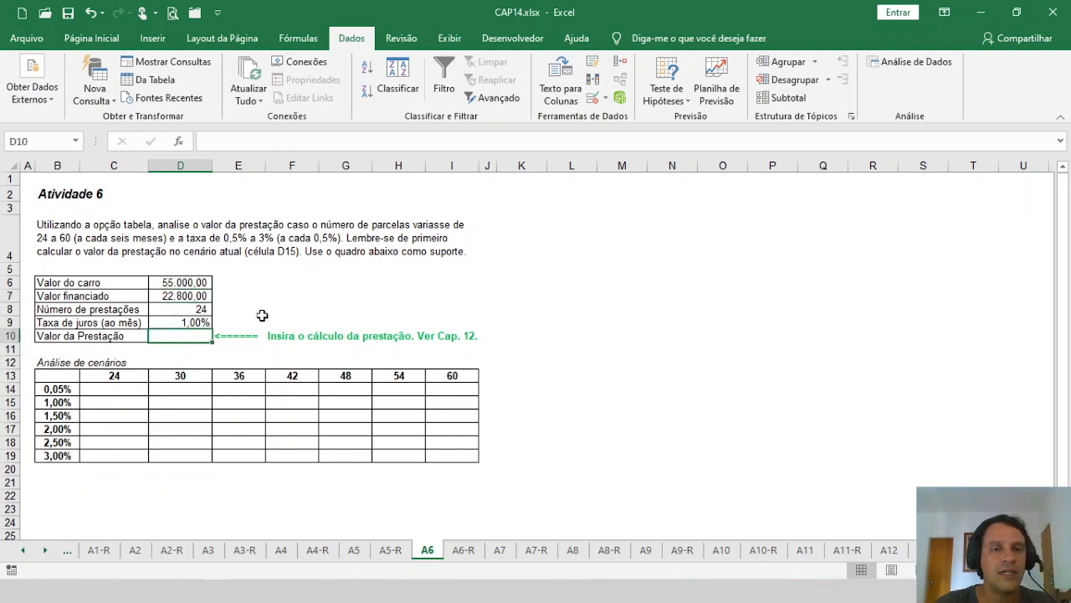
type("=")
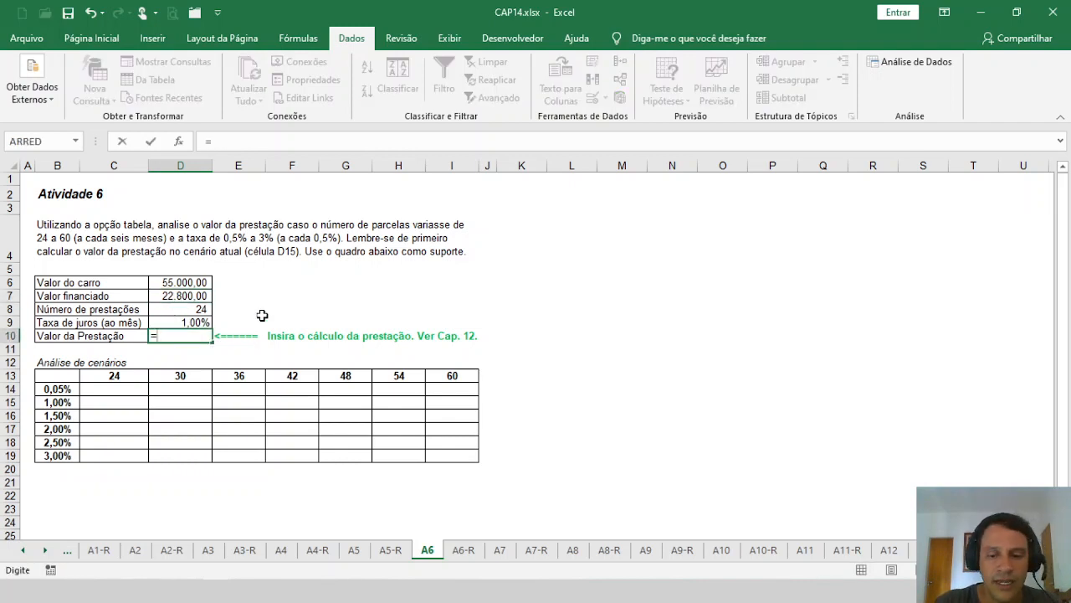
type("pgto(")
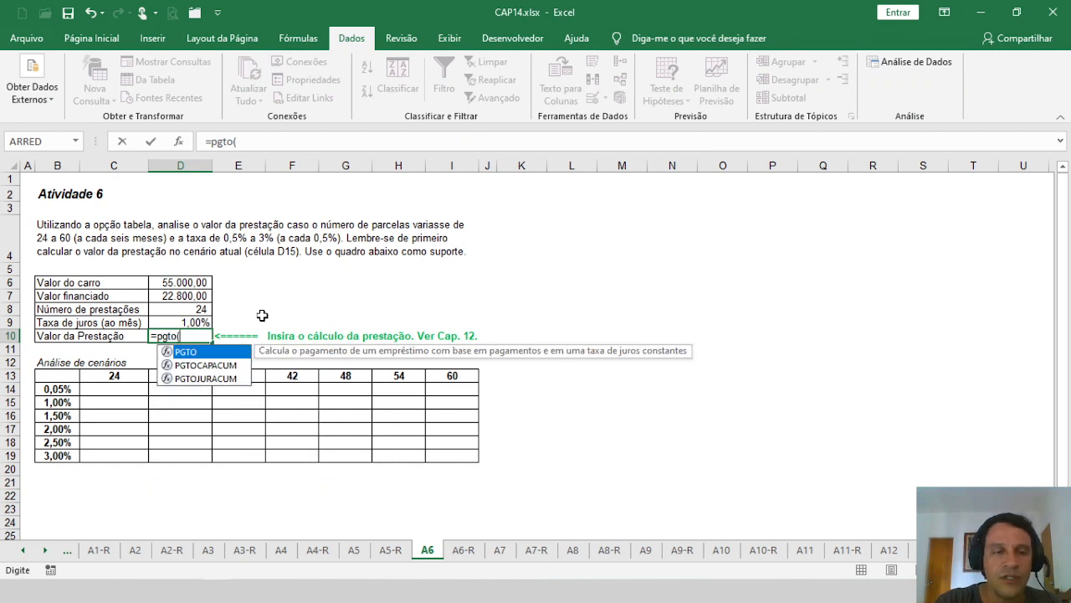
key("Up")
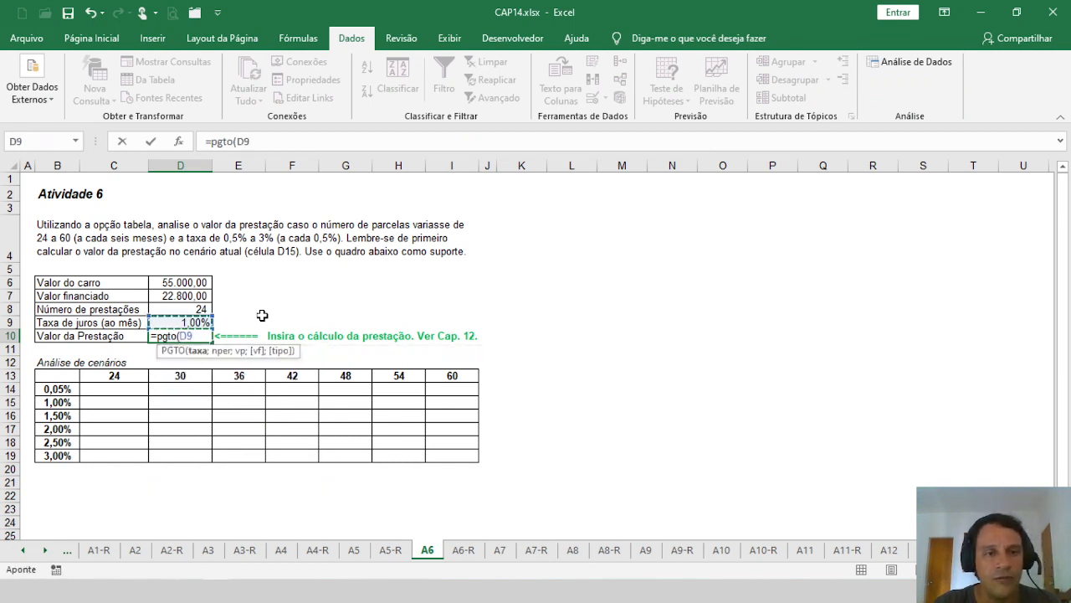
type(";")
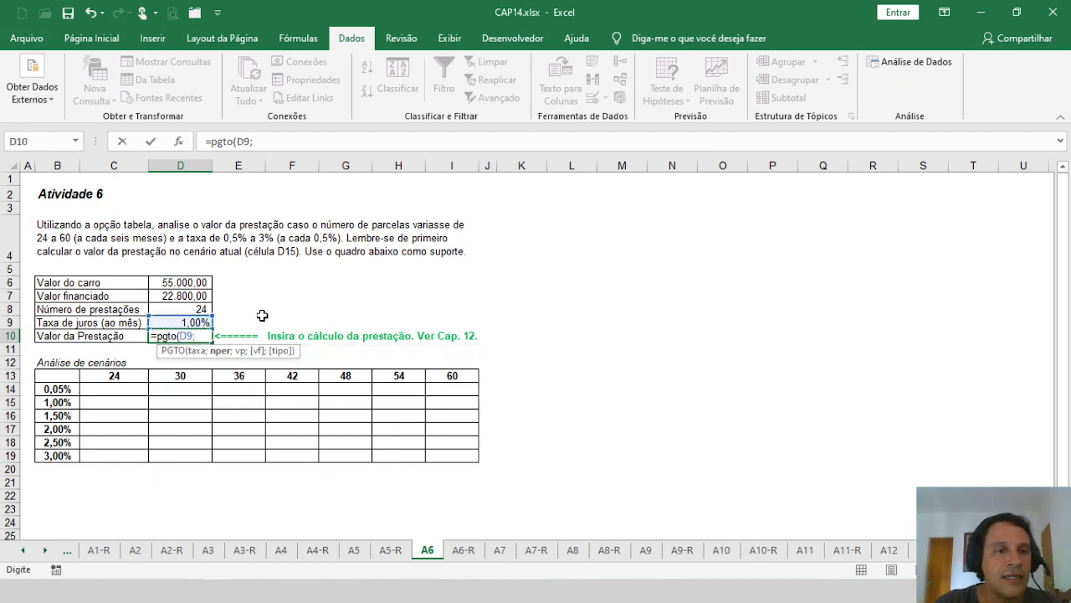
key("Up")
key("Up")
type(";")
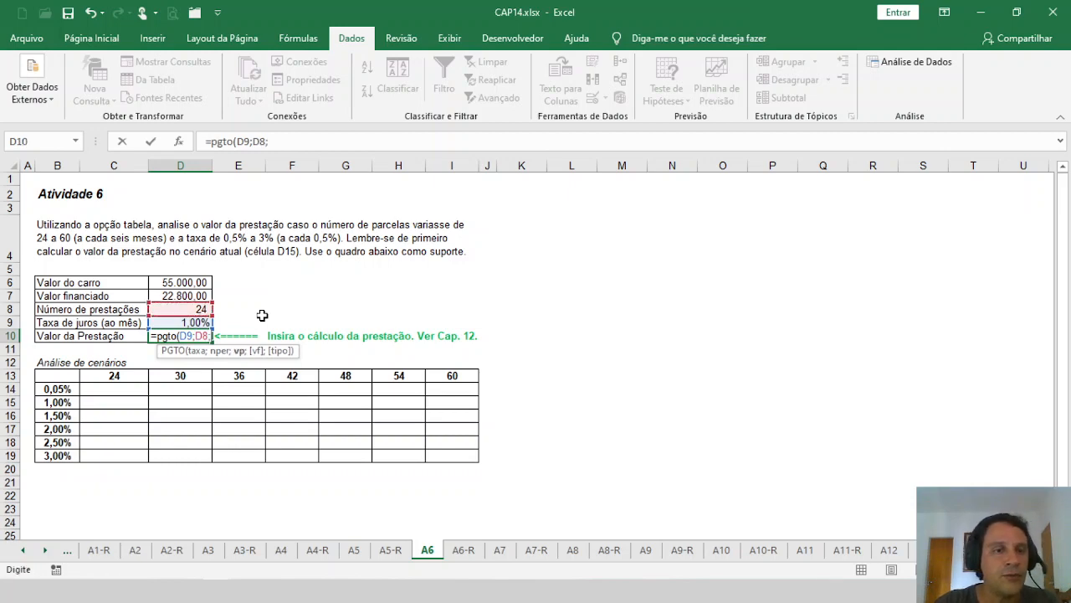
key("Up")
key("Up")
key("Up")
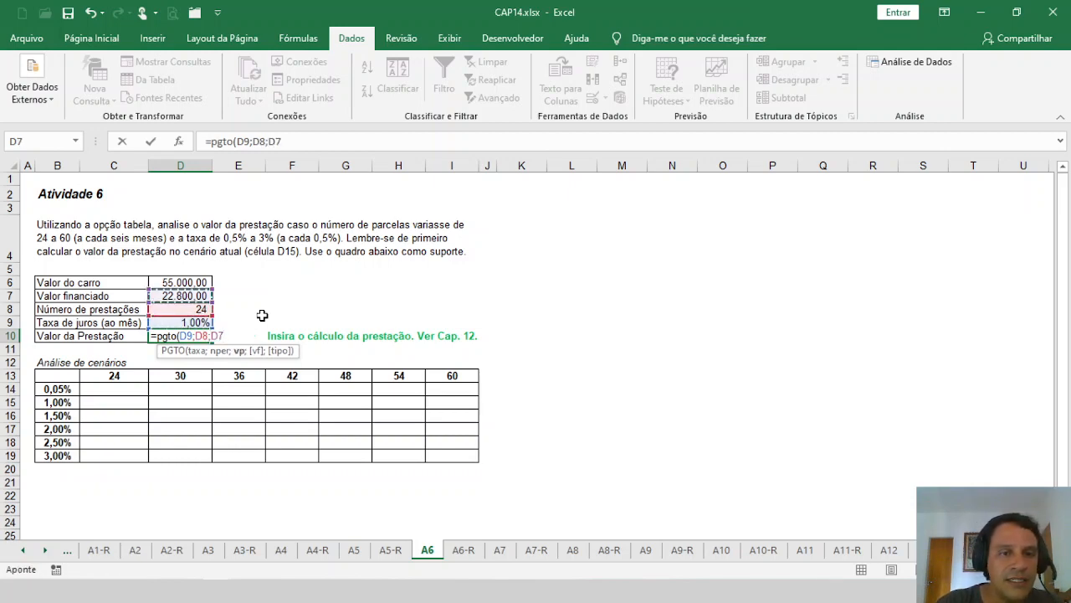
type(";;")
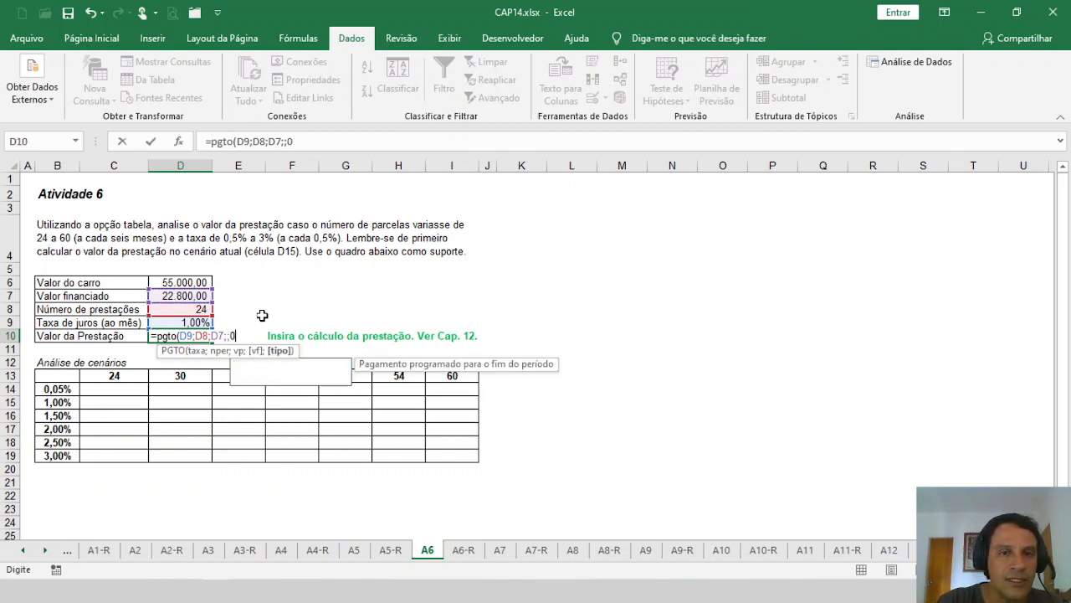
type("0)")
key("Return")
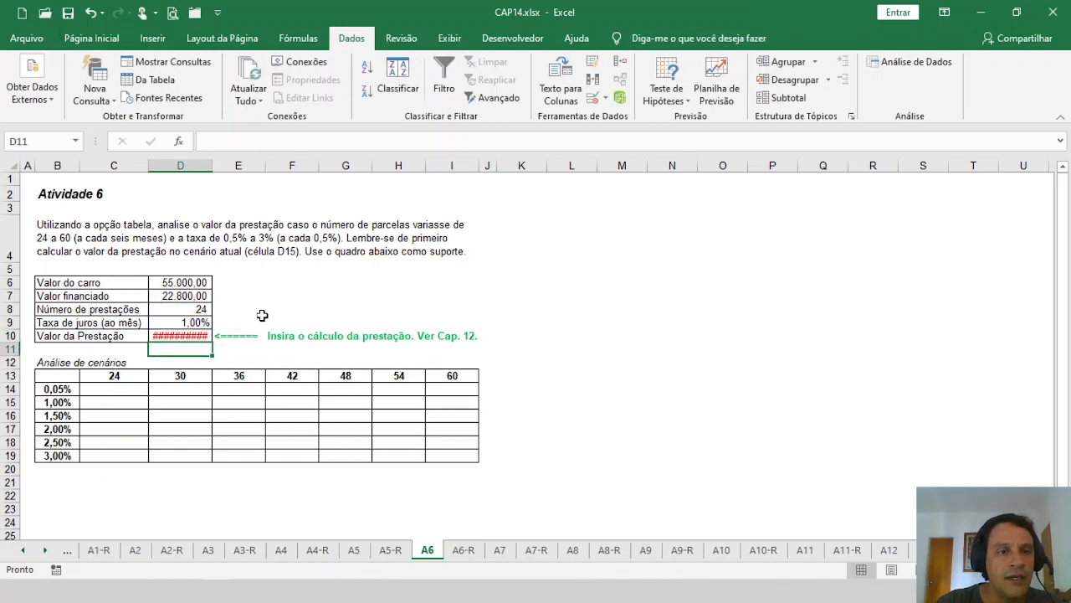
key("Up")
left_click_drag(212, 166, 221, 168)
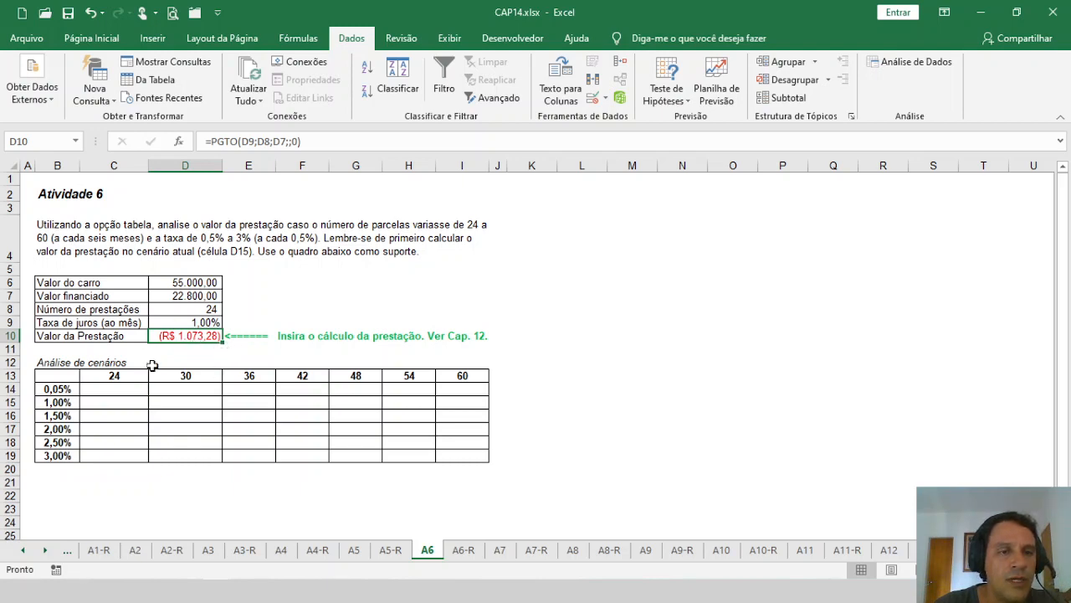
Step: Compare the financed amount and calculated instalment with the instalment-count headers in C13:I13 of the scenario table
left_click(178, 297)
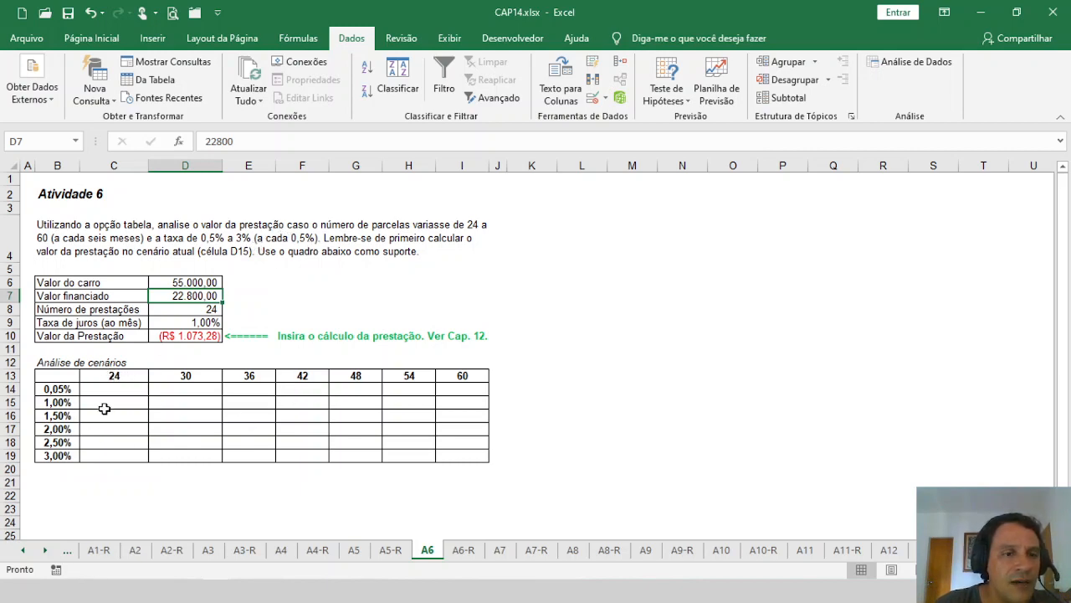
left_click(121, 375)
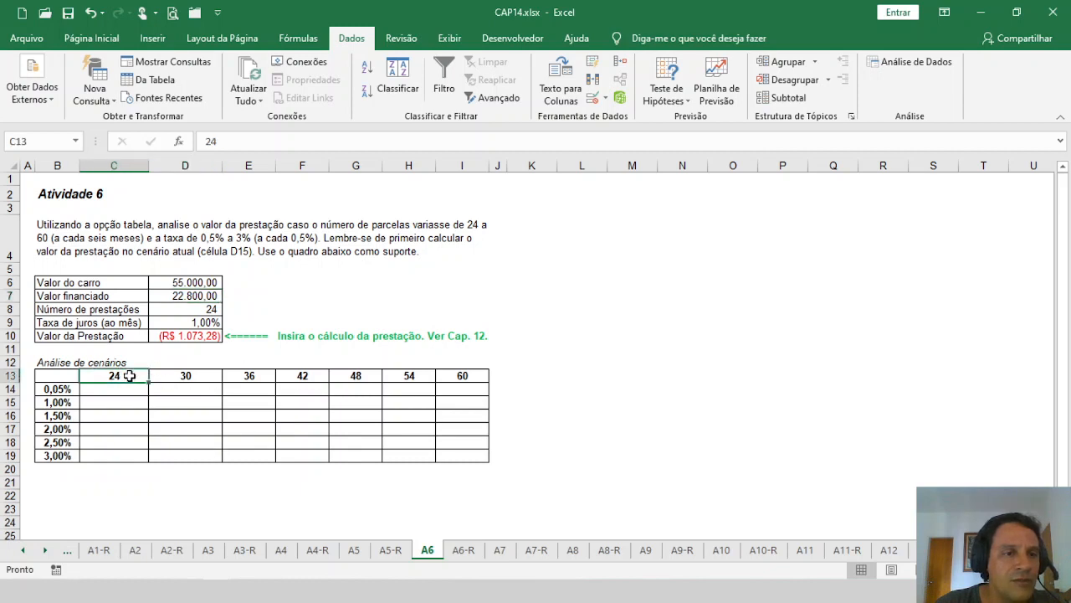
left_click(185, 341)
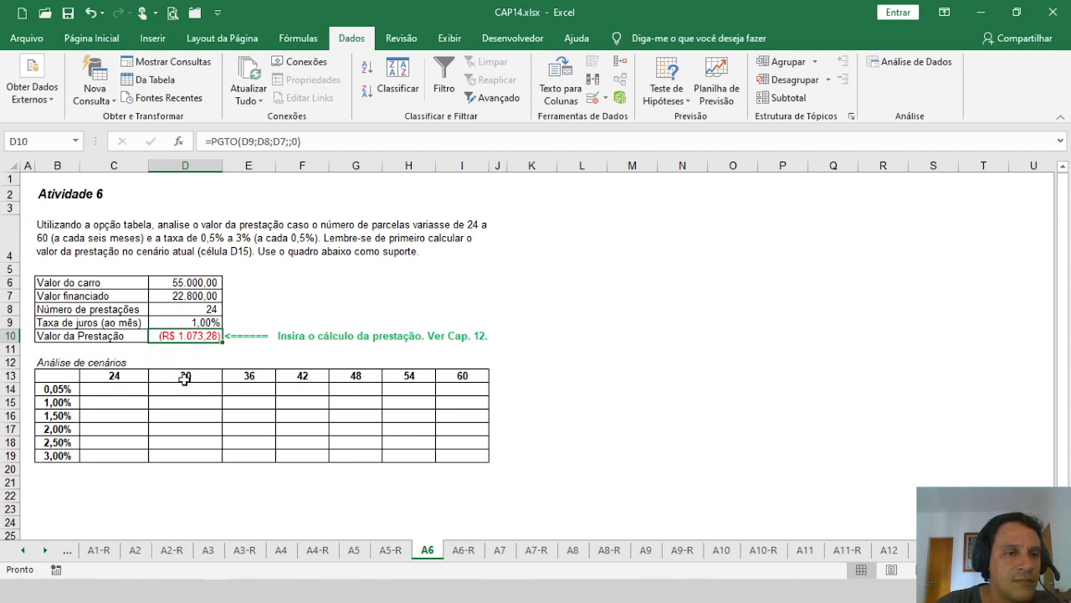
left_click(194, 376)
left_click(263, 376)
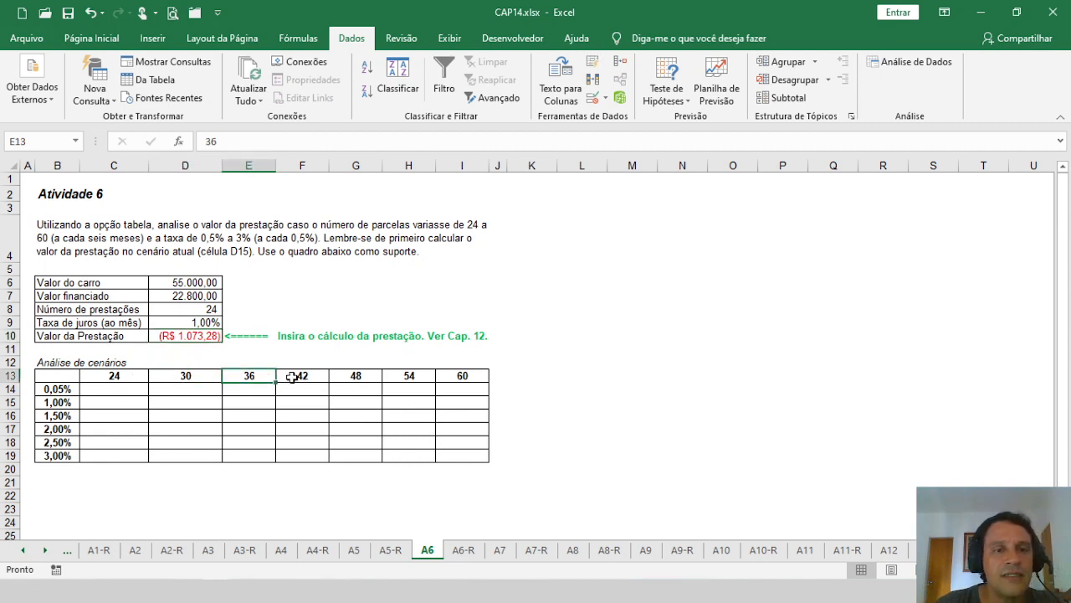
left_click(316, 376)
left_click(359, 376)
left_click(409, 376)
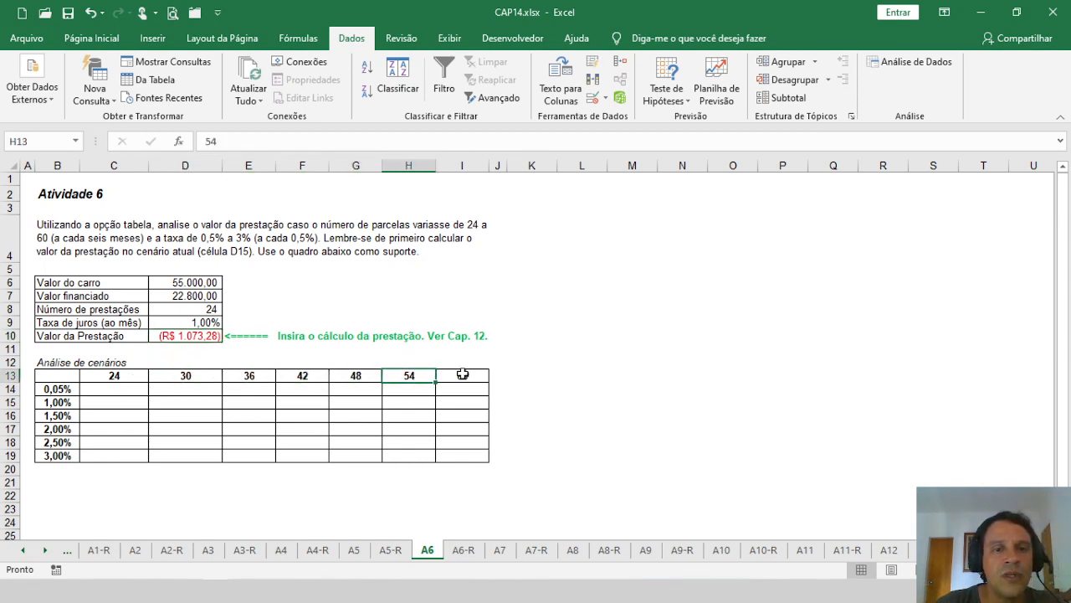
left_click(469, 376)
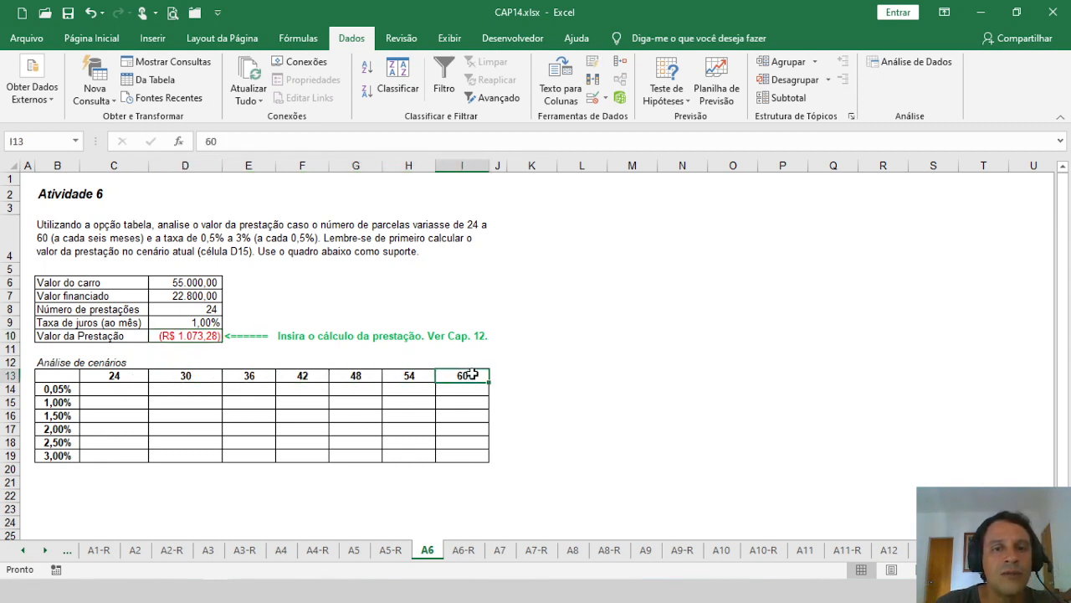
Step: Correct the first interest rate of the scenario table in B14 to 0,5%
left_click(55, 403)
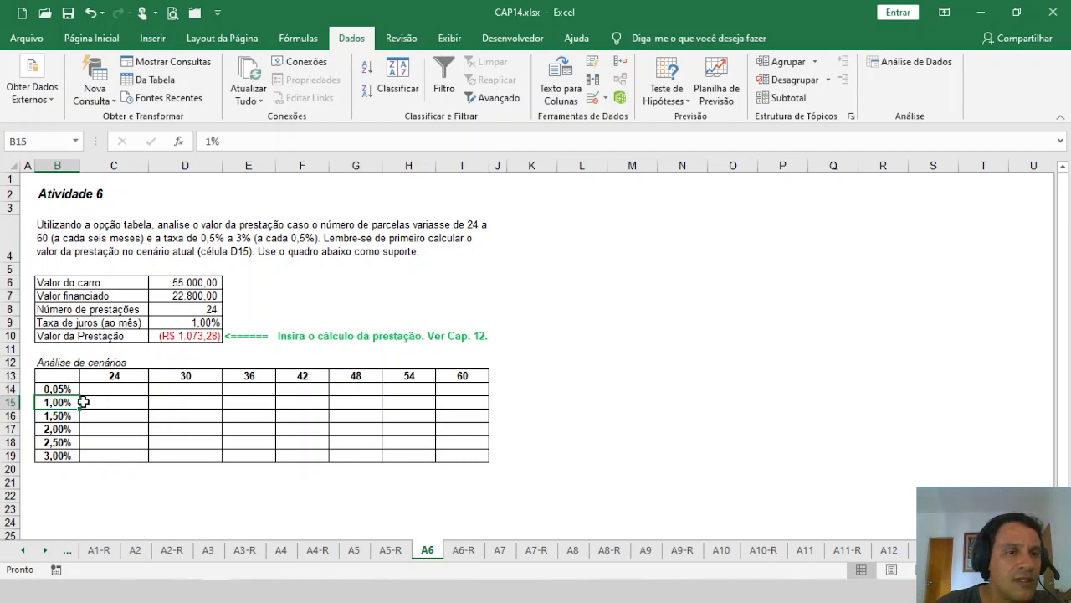
left_click(58, 390)
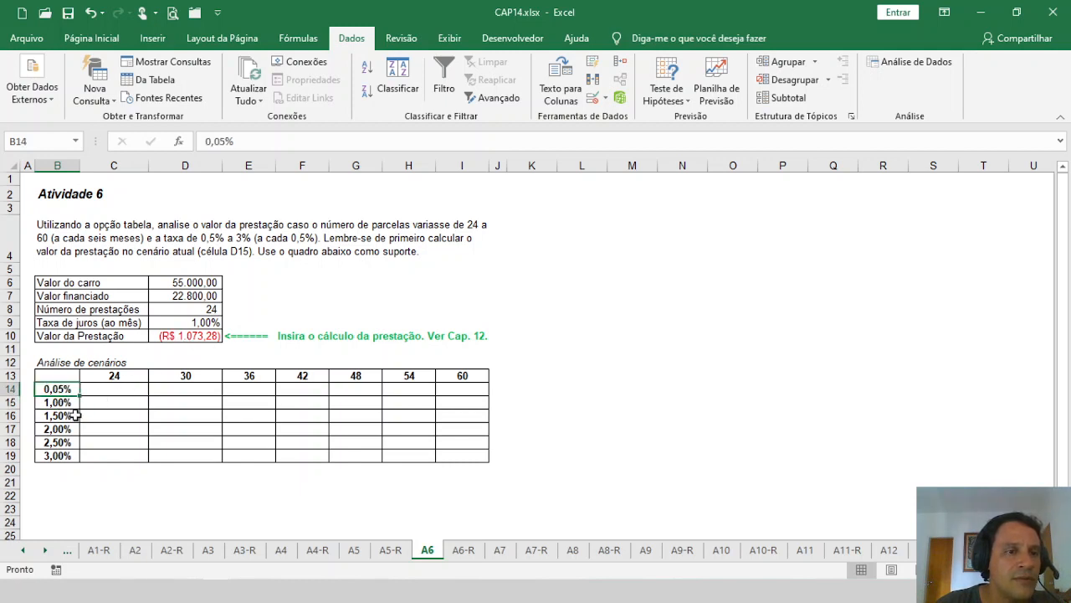
key("BackSpace")
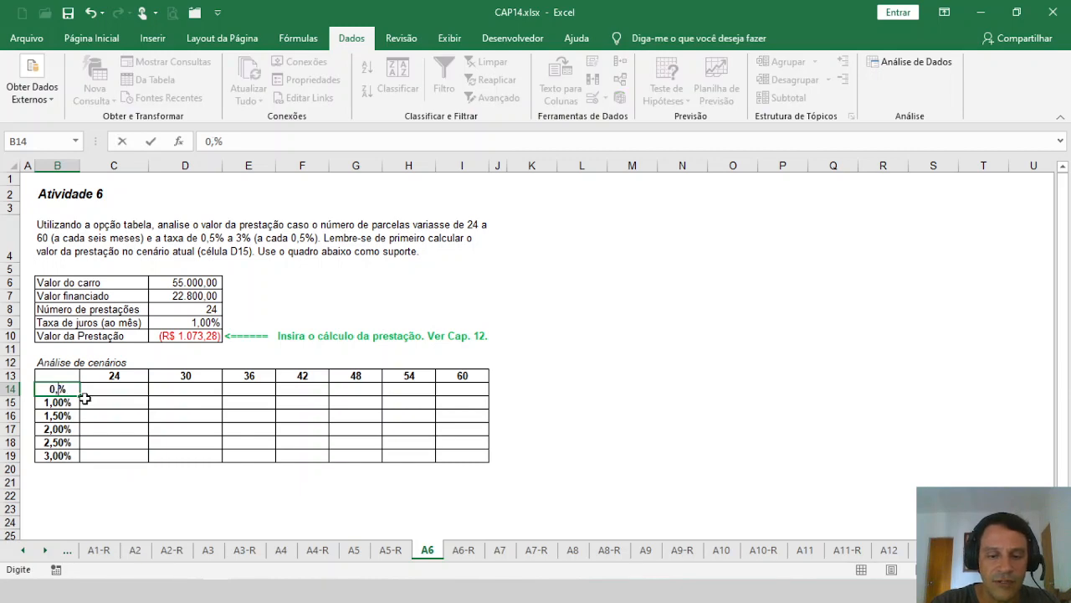
key("Return")
key("Up")
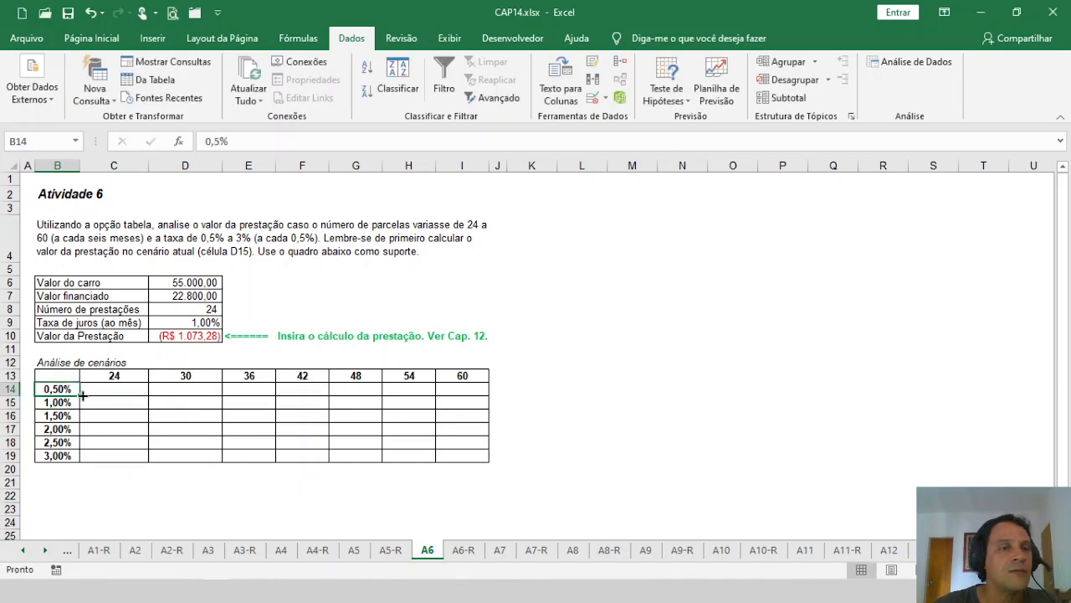
Step: Check the interest rates in B14:B19 one by one, ending on the table's empty corner cell B13
left_click(65, 403)
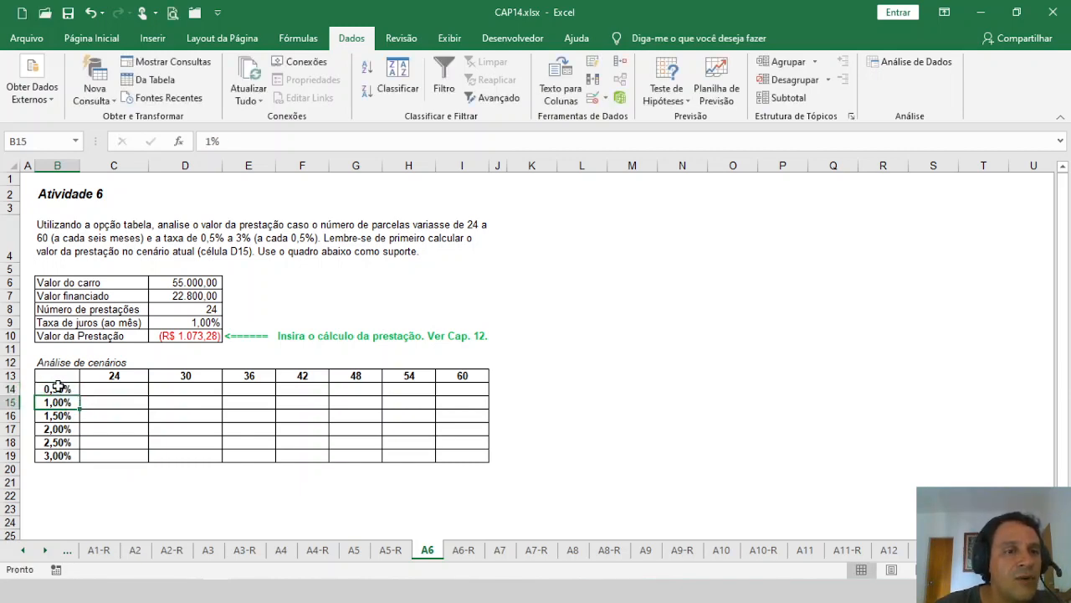
left_click(59, 387)
left_click(65, 403)
left_click(58, 416)
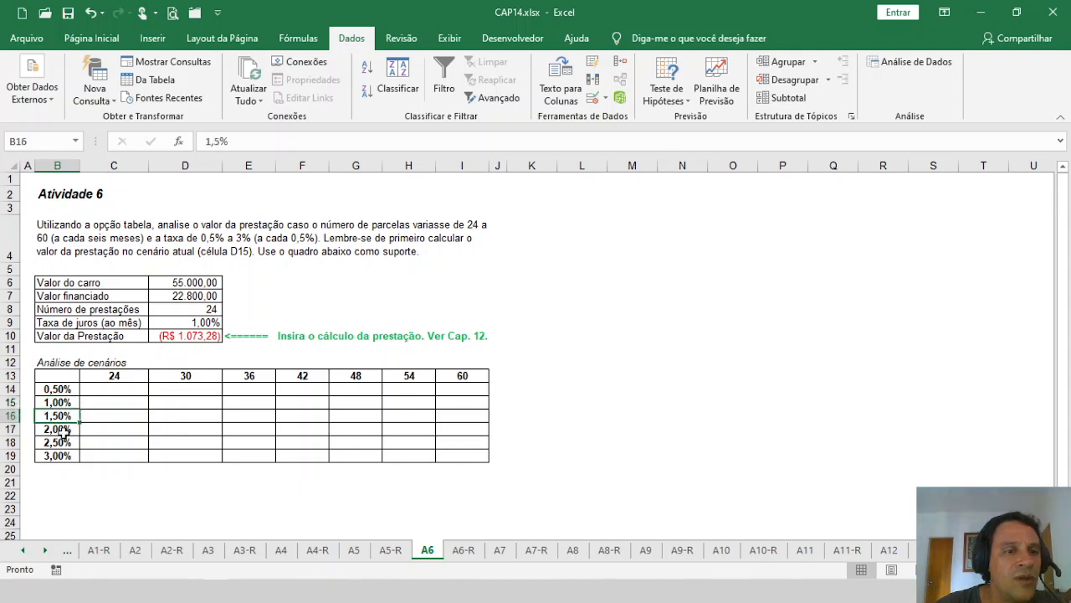
left_click(61, 429)
left_click(59, 442)
left_click(58, 455)
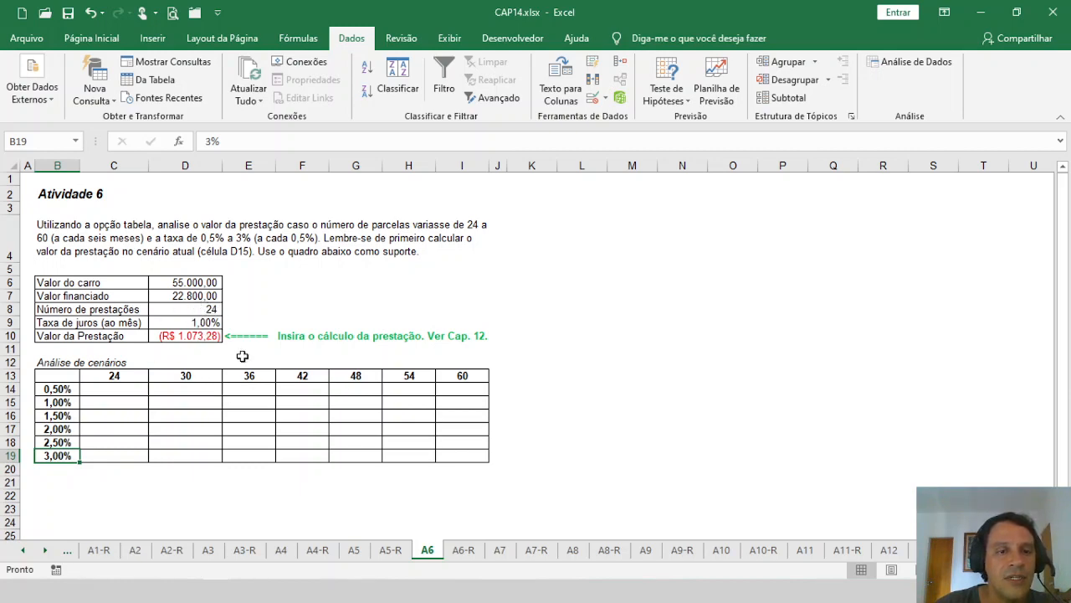
left_click(68, 373)
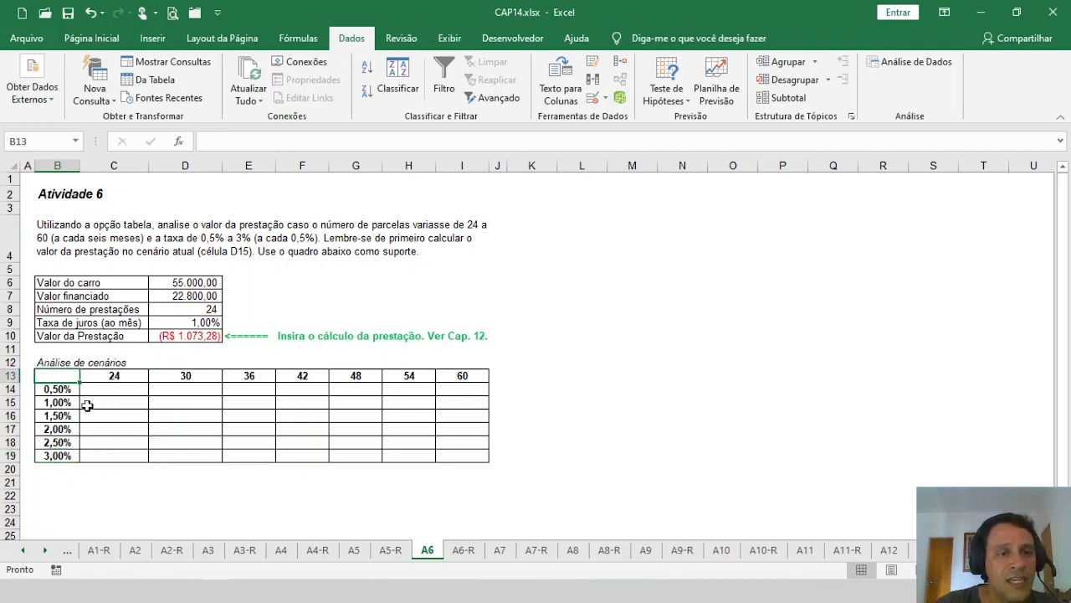
Step: Link the scenario table's corner cell B13 to the calculated instalment with =D10 and widen column B to fit it
left_click(87, 405)
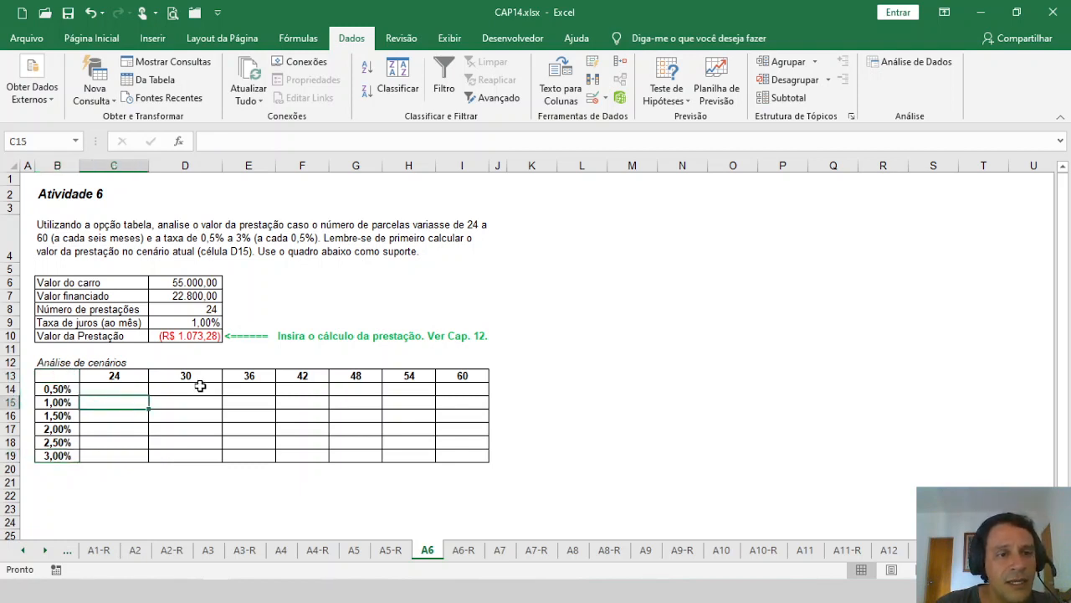
left_click(63, 378)
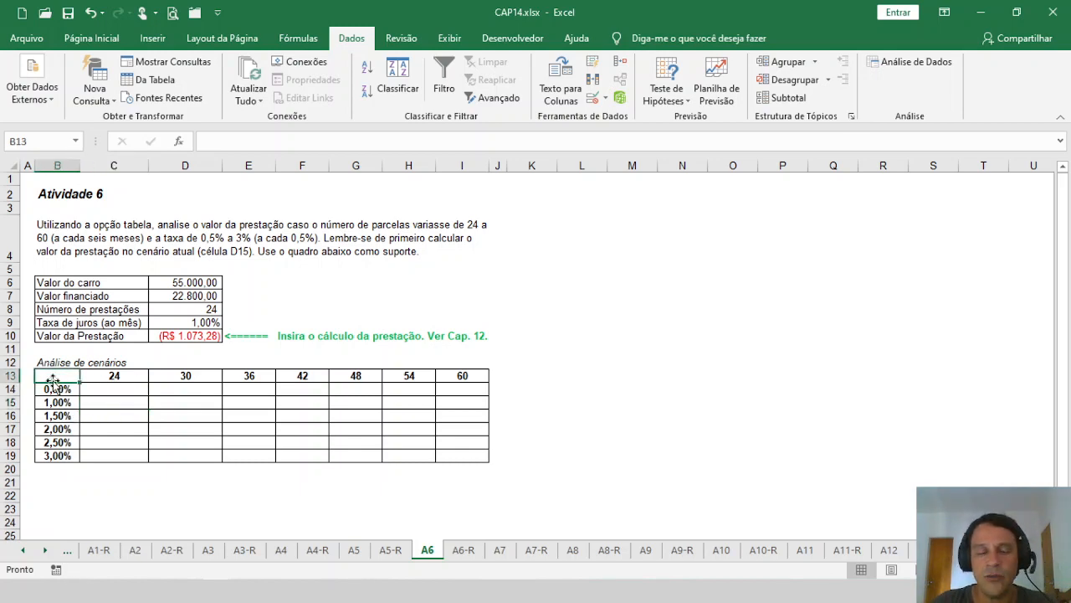
type("=")
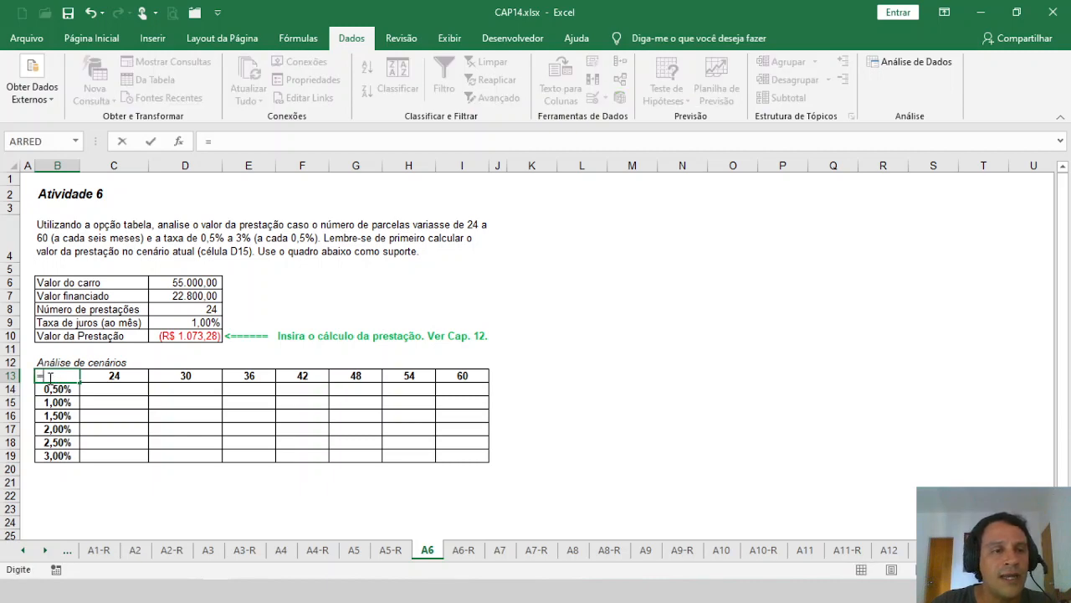
left_click(183, 338)
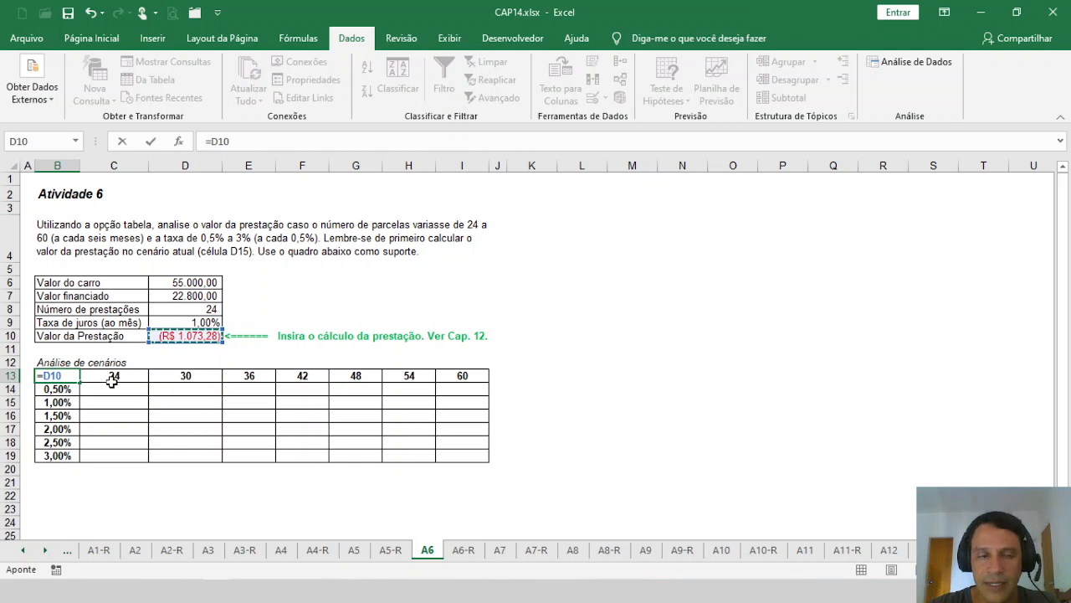
key("Return")
key("Up")
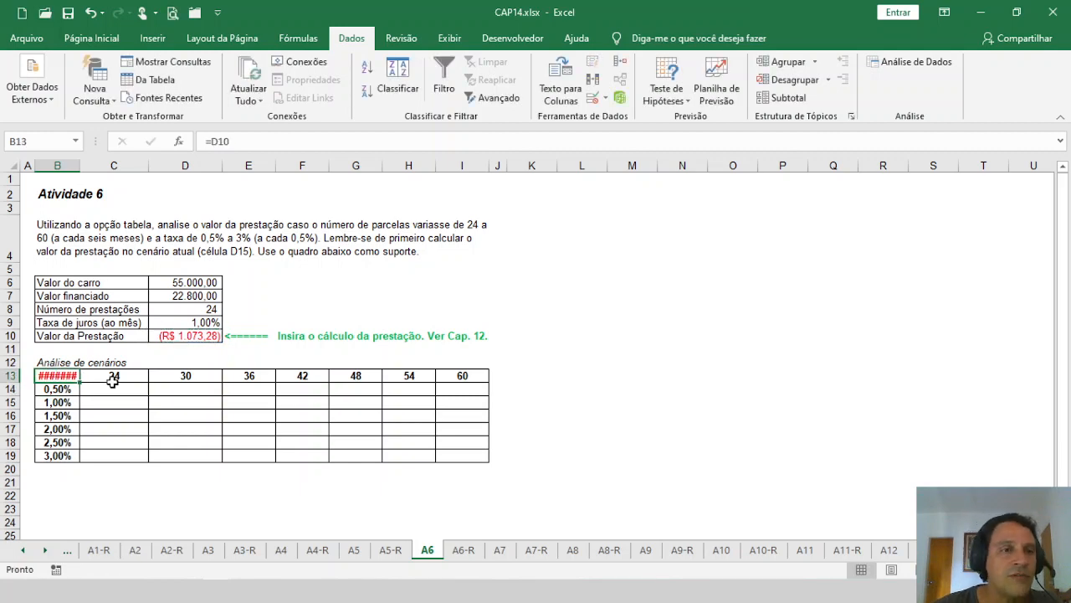
left_click_drag(79, 168, 103, 168)
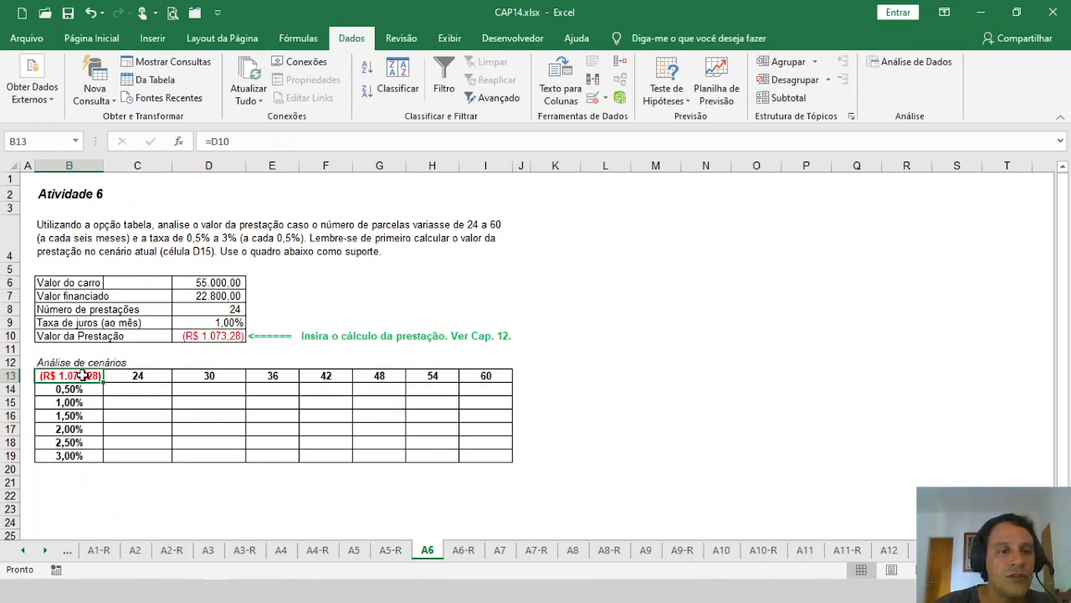
Step: Create a two-variable data table over B13:I19 with row input cell D8 and column input cell D9
left_click_drag(83, 376, 502, 456)
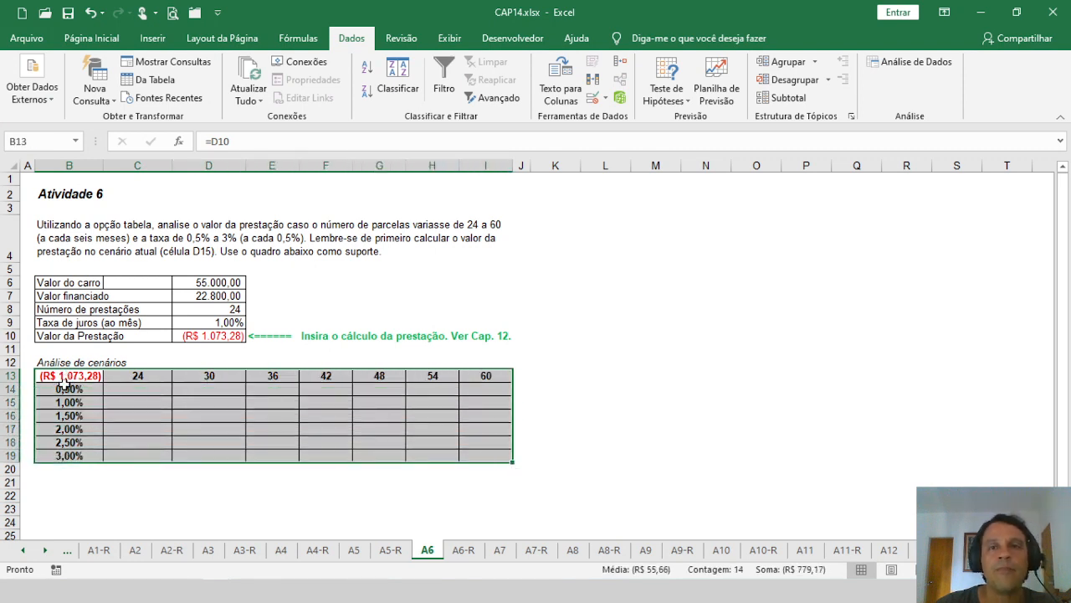
left_click(667, 93)
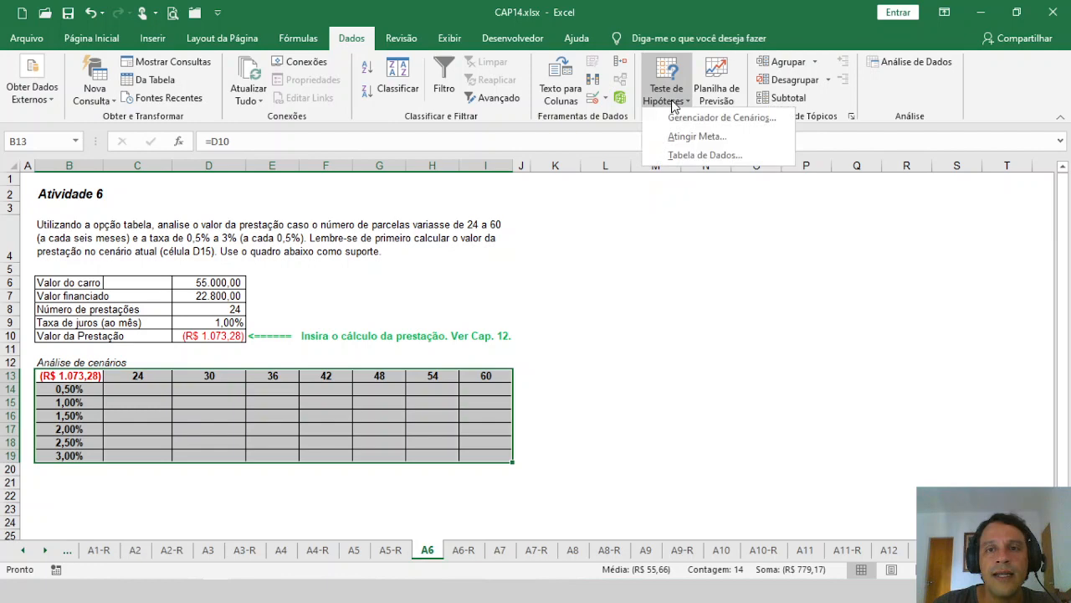
left_click(703, 155)
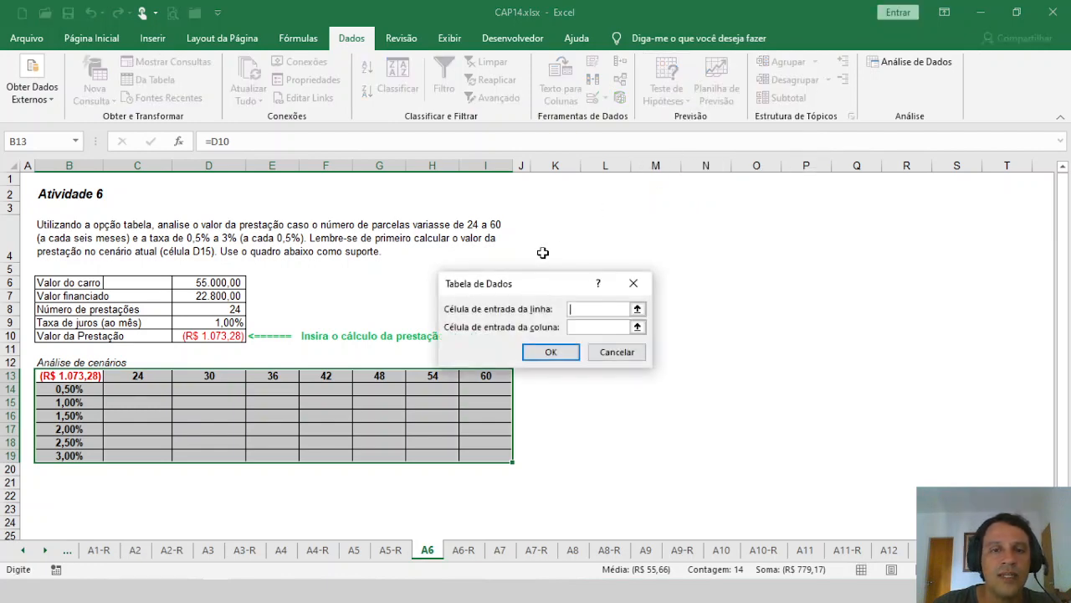
left_click_drag(554, 287, 398, 282)
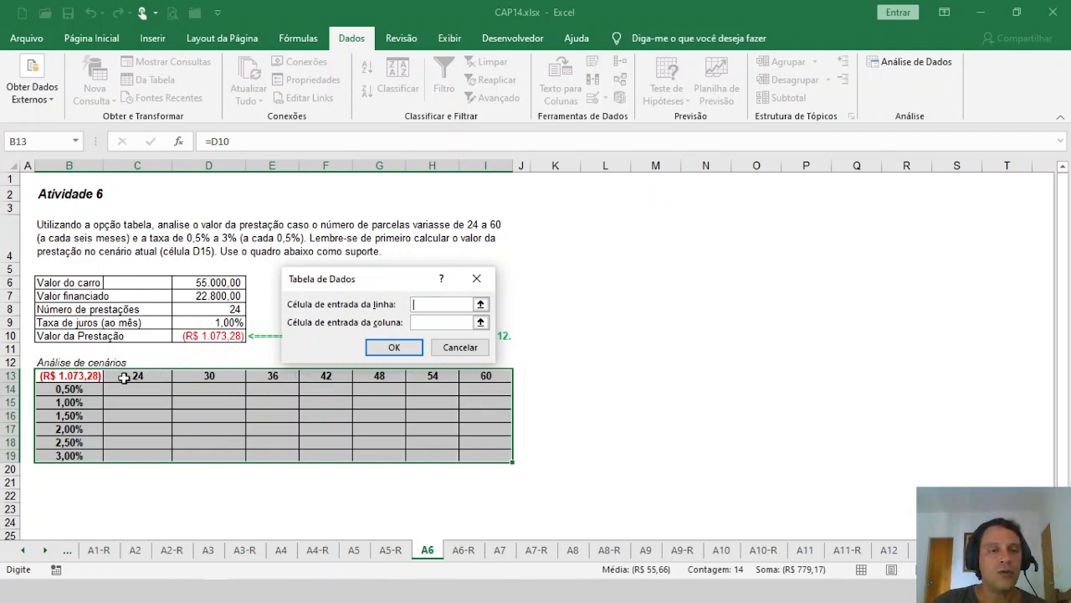
left_click(231, 309)
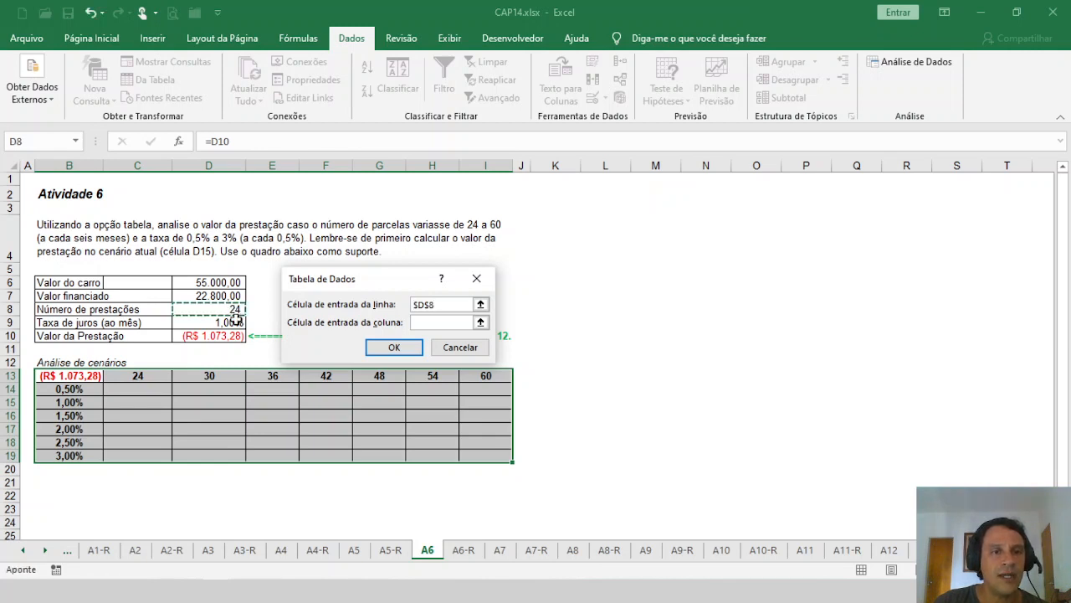
left_click(422, 322)
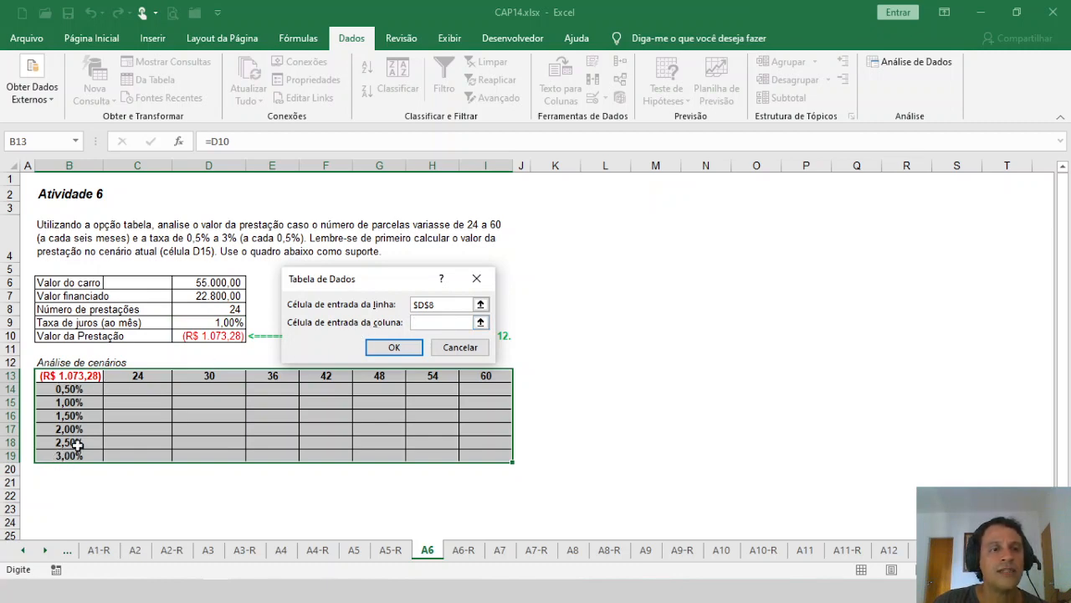
left_click(224, 322)
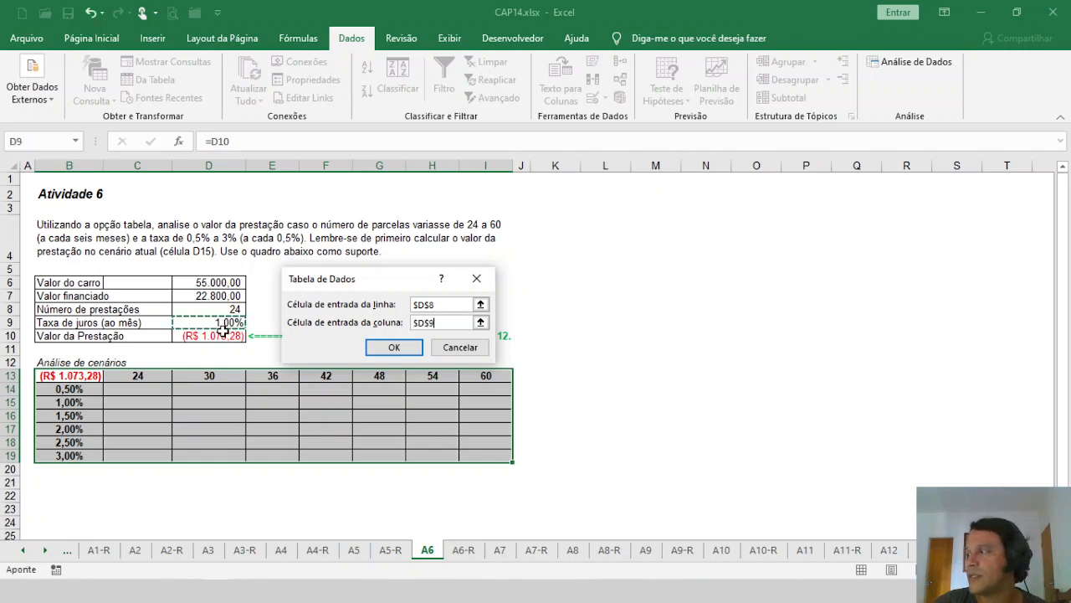
left_click(397, 348)
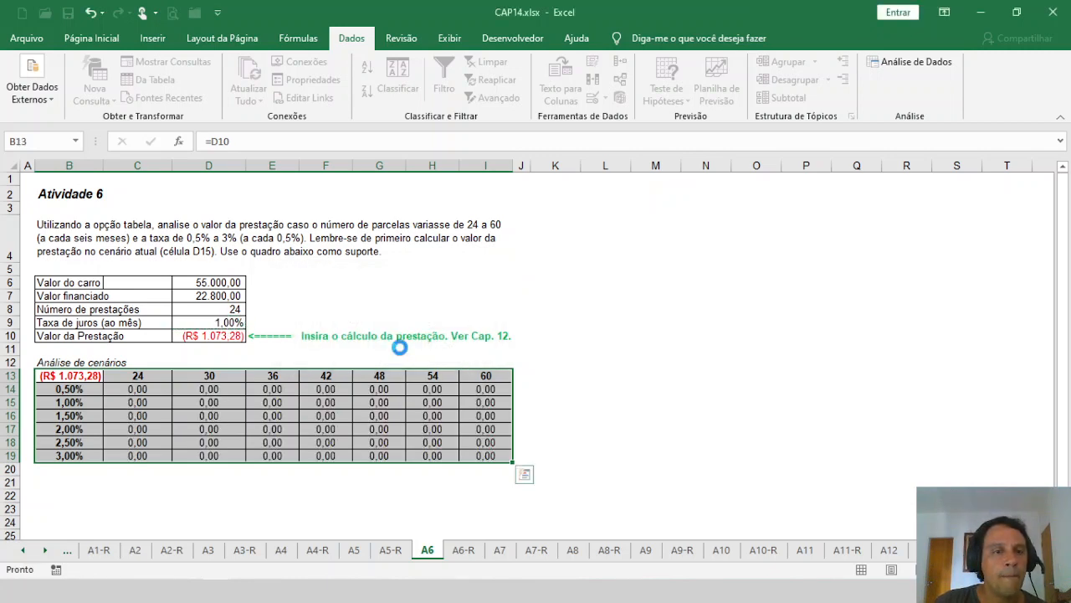
Step: Examine the instalments in the scenario table for different instalment counts and interest rates, including the 48-instalment column and corner cell B13
left_click(201, 390)
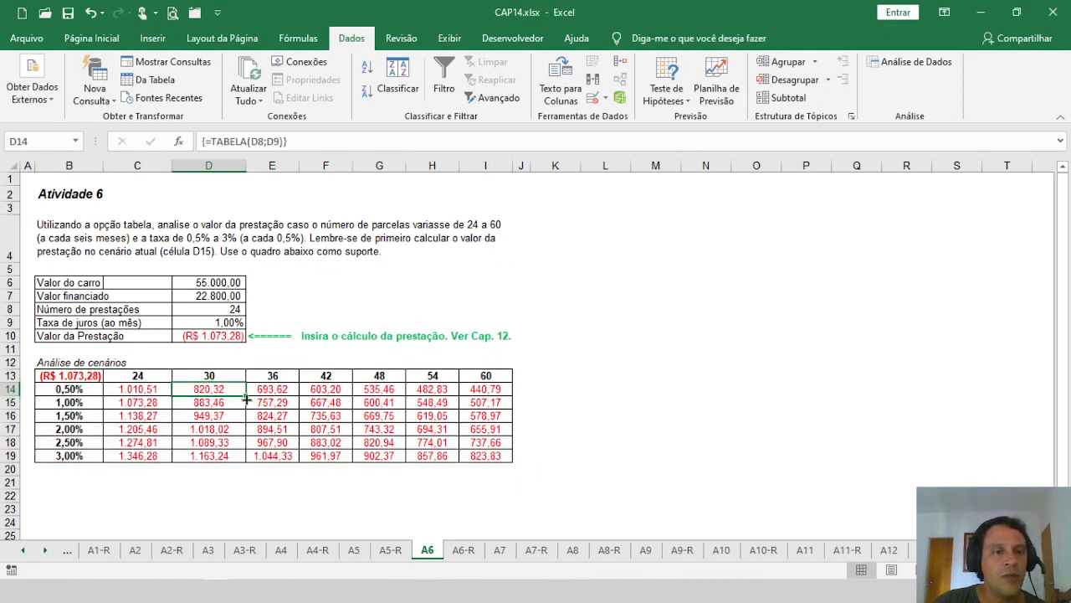
left_click(304, 429)
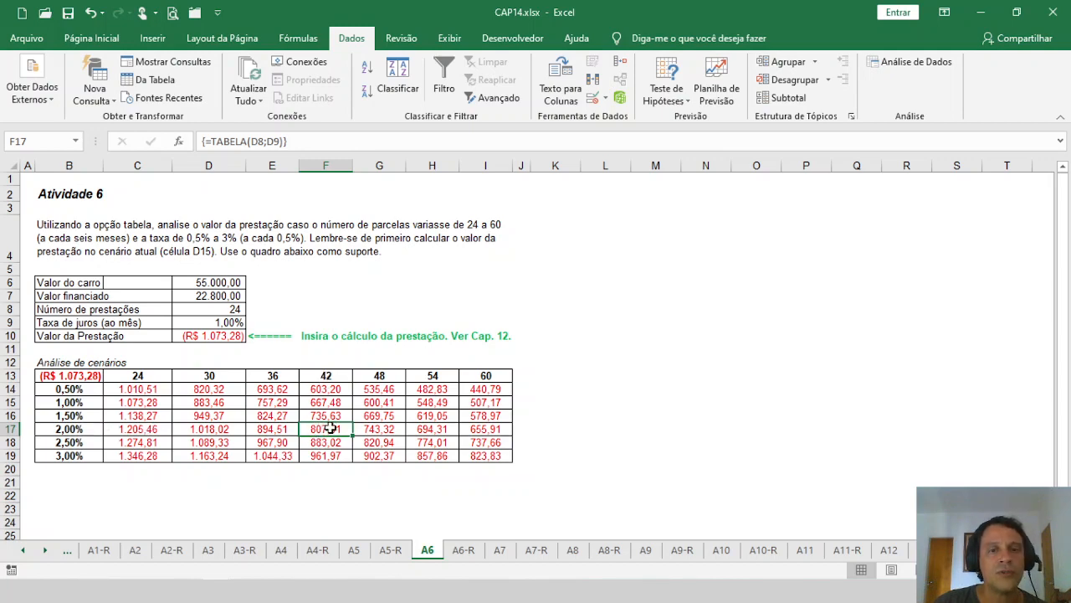
left_click(380, 389)
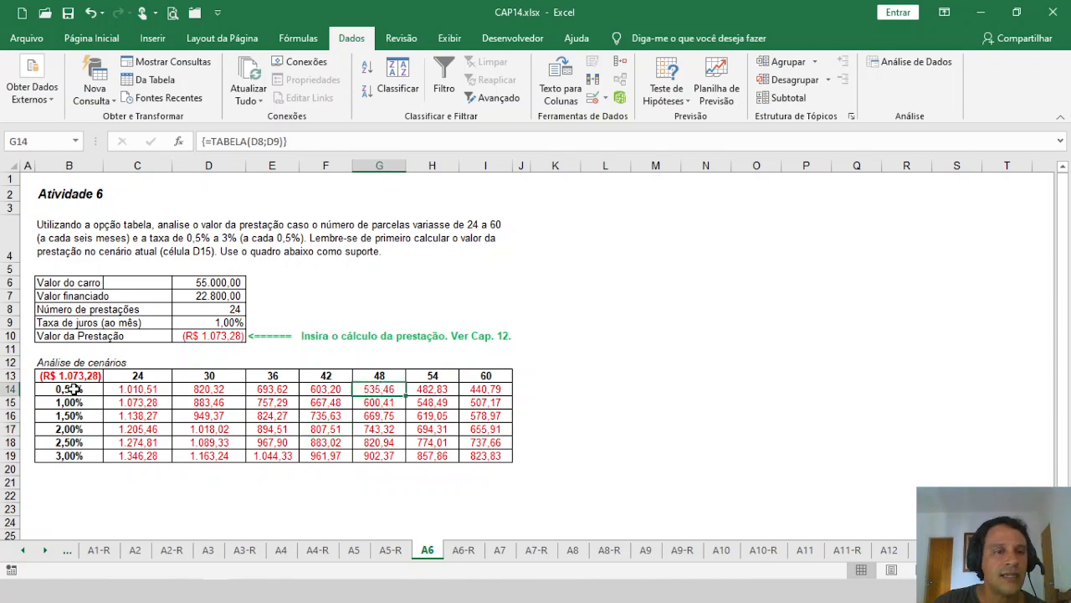
left_click(379, 401)
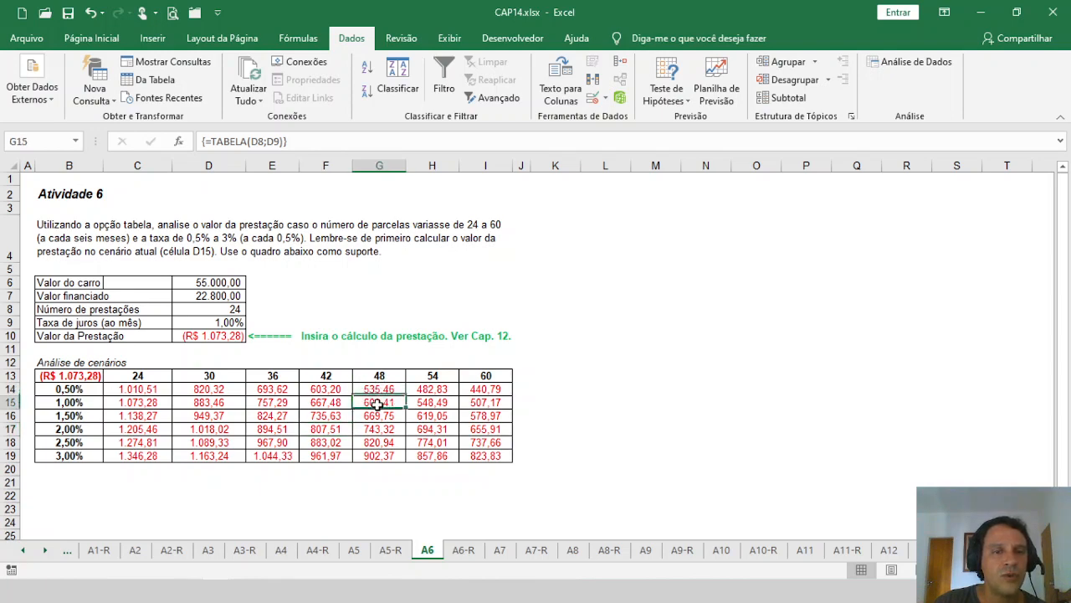
left_click(384, 415)
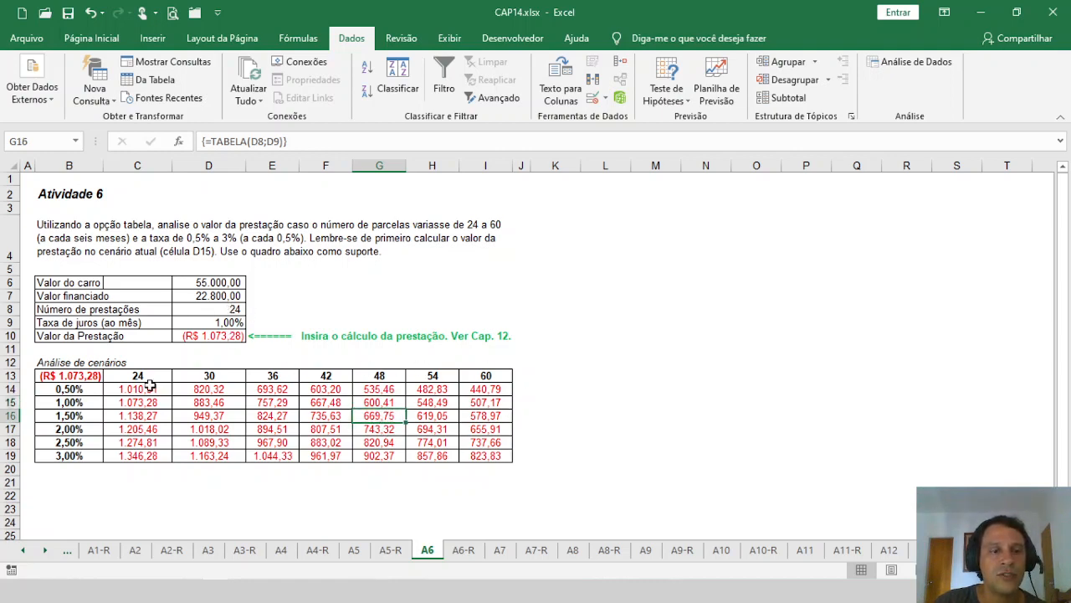
left_click_drag(80, 376, 479, 452)
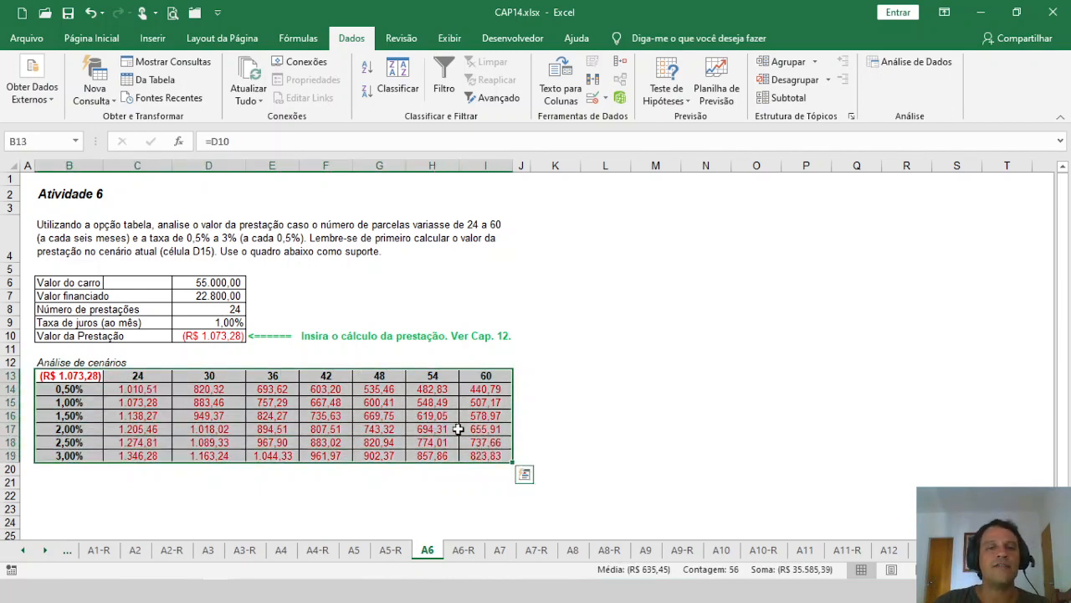
left_click(390, 415)
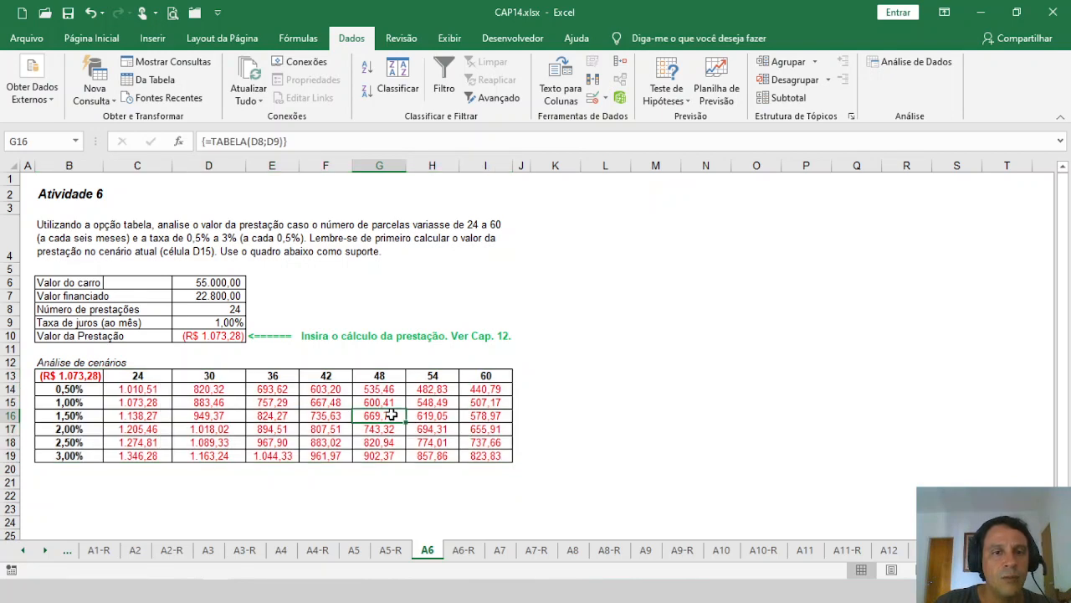
left_click(96, 377)
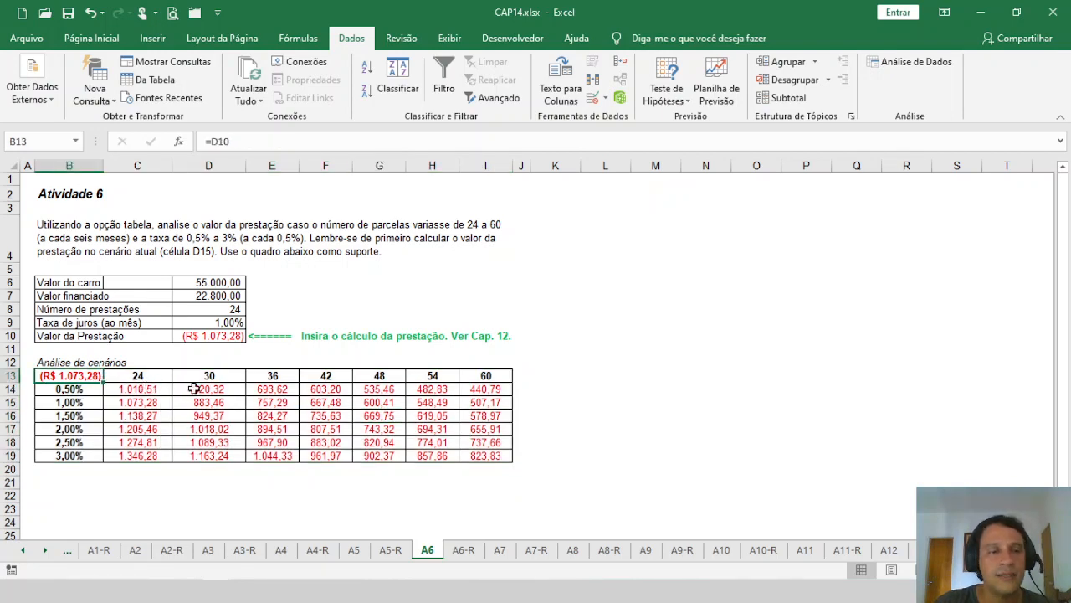
Step: Switch to sheet A7 and review the cost, price and break-even cells D6:D9 and the scenario headers C12:I12 and B13:B18
left_click(500, 551)
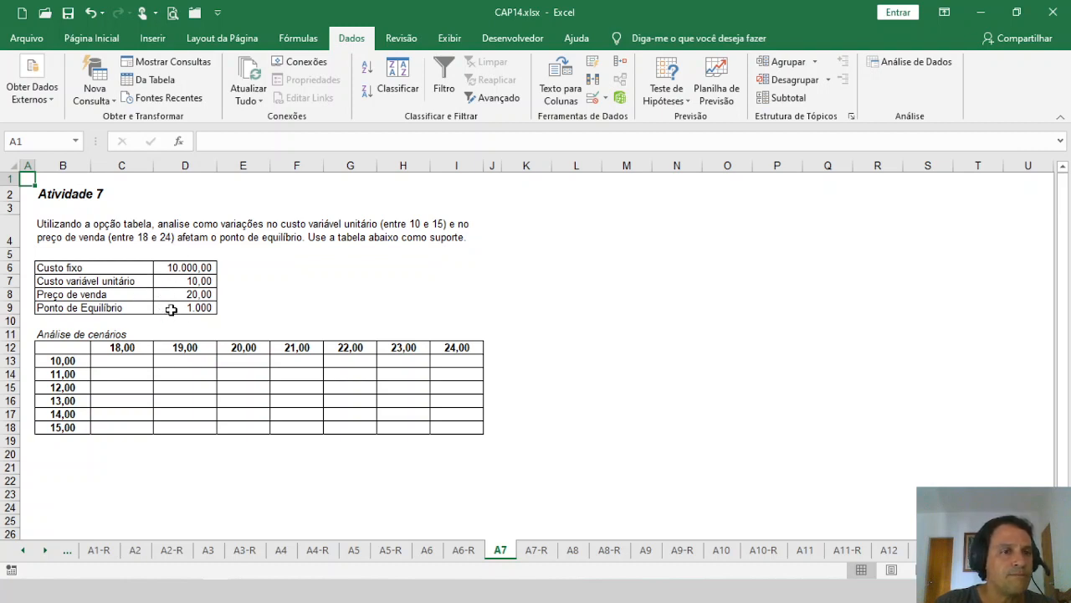
left_click(179, 267)
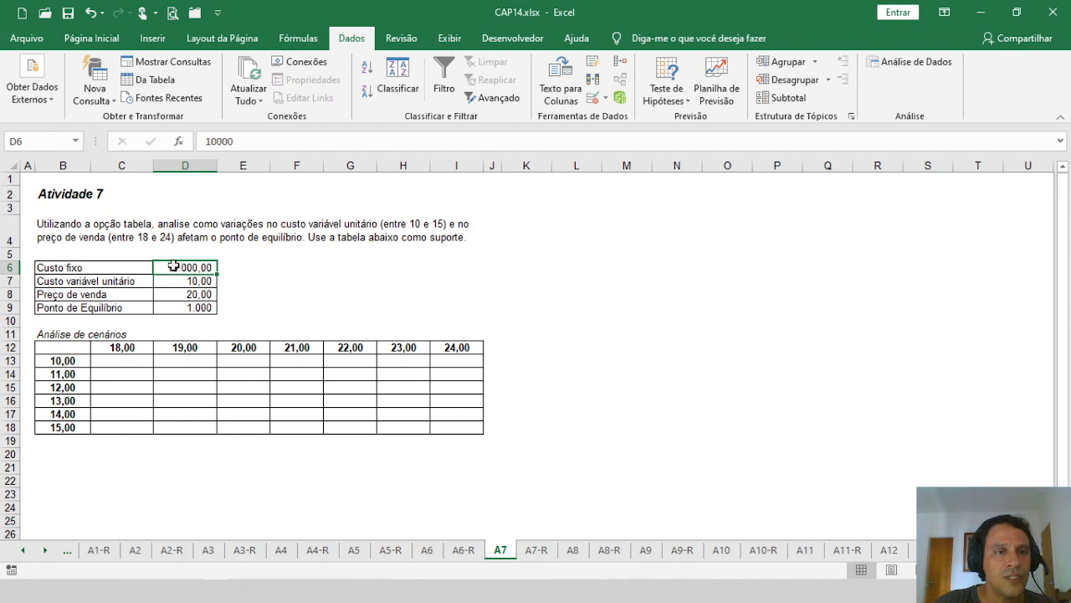
left_click(166, 285)
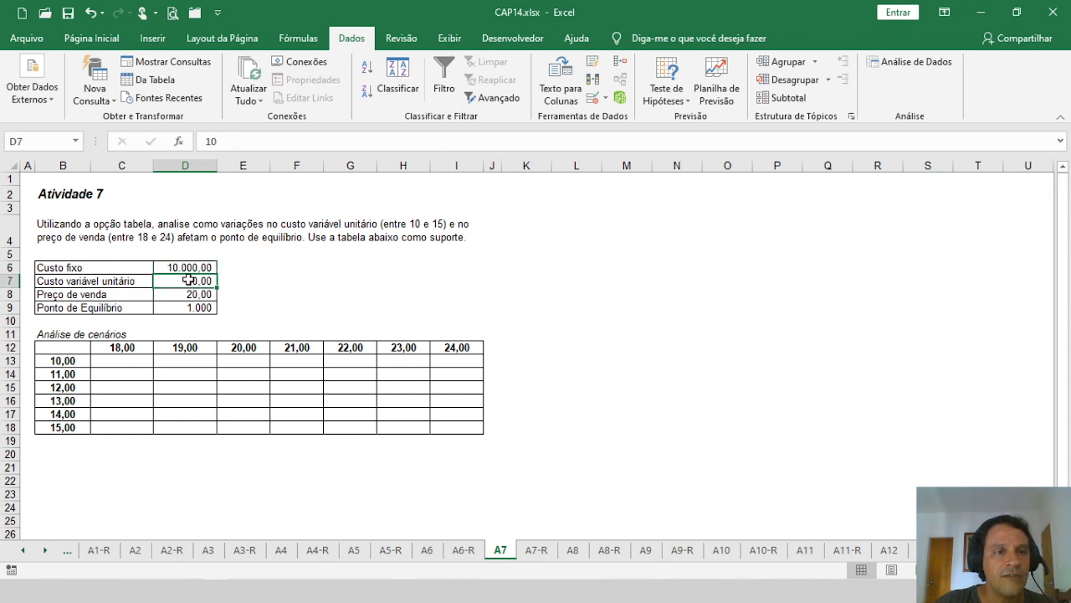
left_click(175, 296)
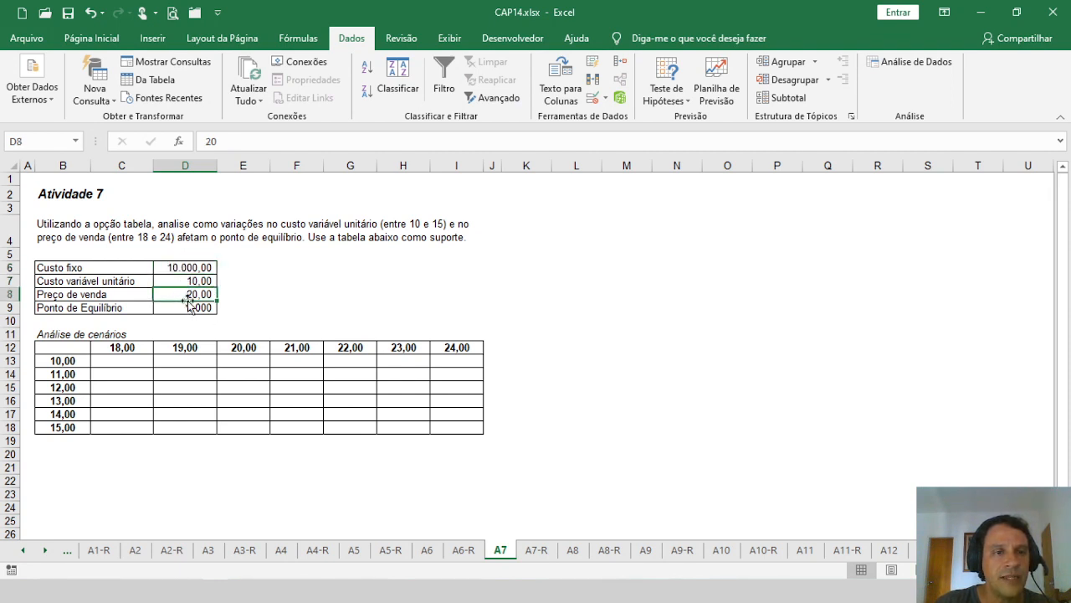
left_click(182, 306)
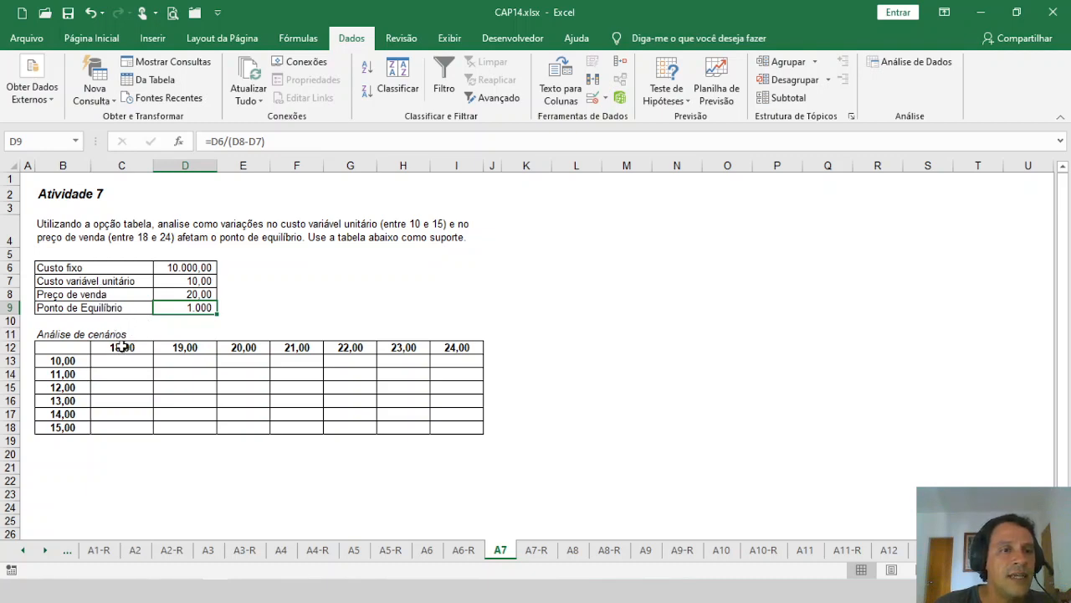
left_click_drag(123, 346, 460, 347)
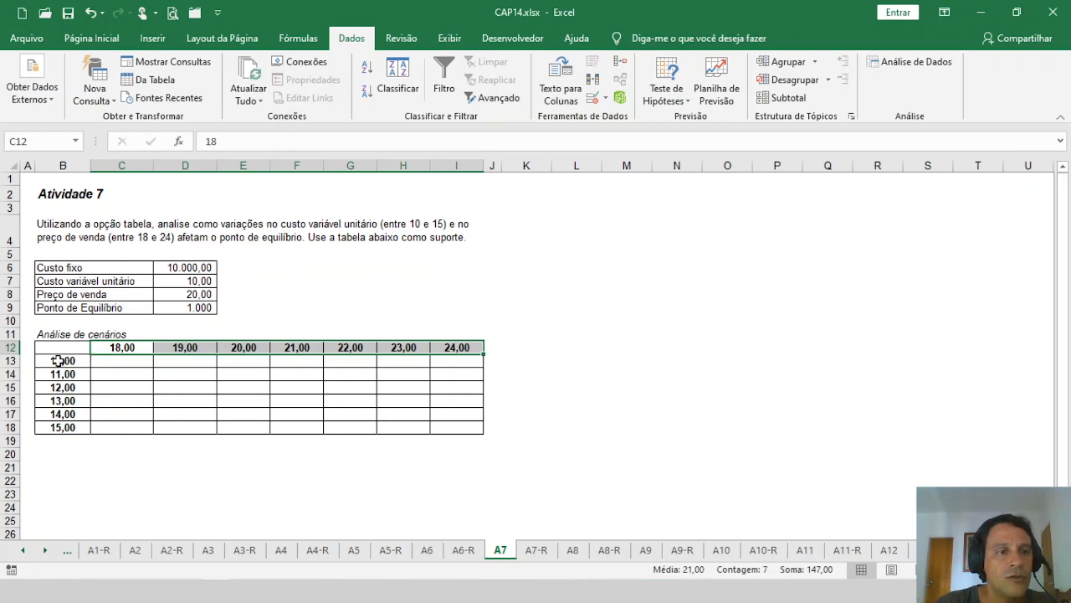
left_click_drag(62, 360, 57, 425)
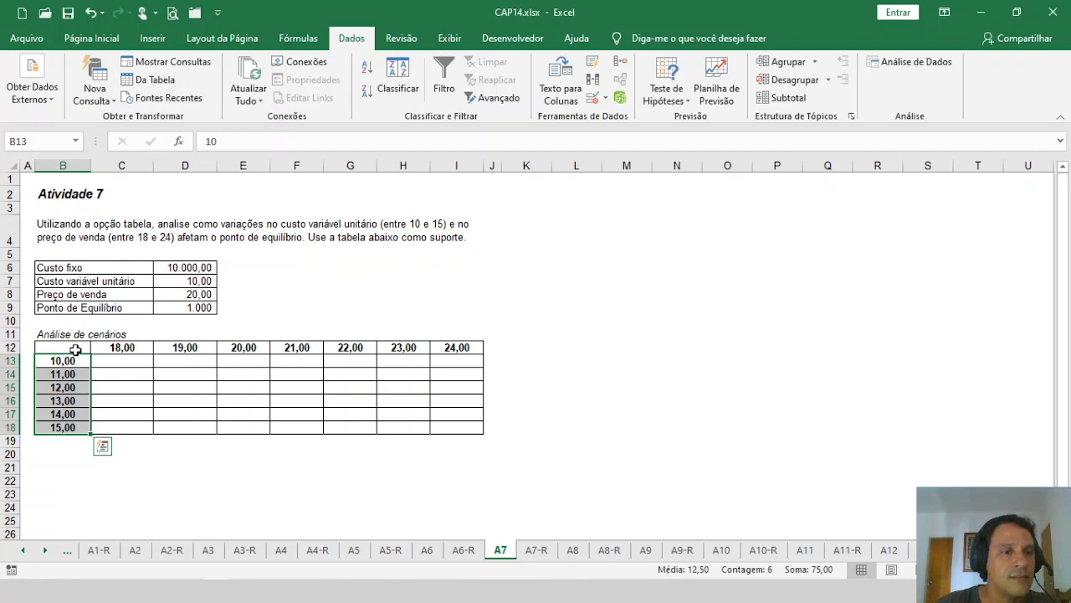
Step: Link the Atividade 7 scenario table's corner cell B12 to the break-even point with =D9
left_click(76, 349)
type("=")
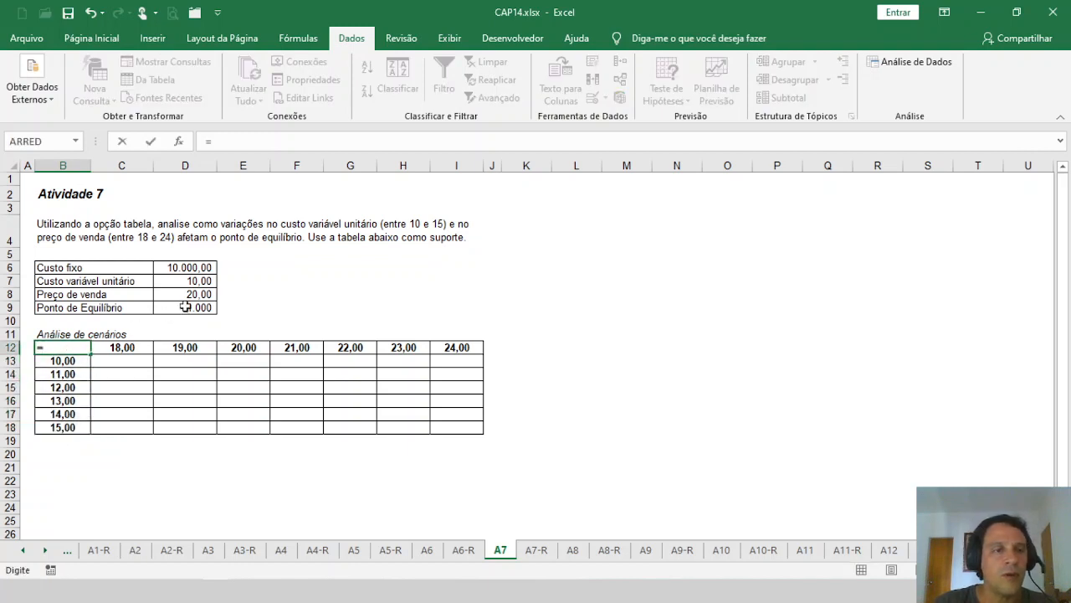
left_click(186, 306)
key("Return")
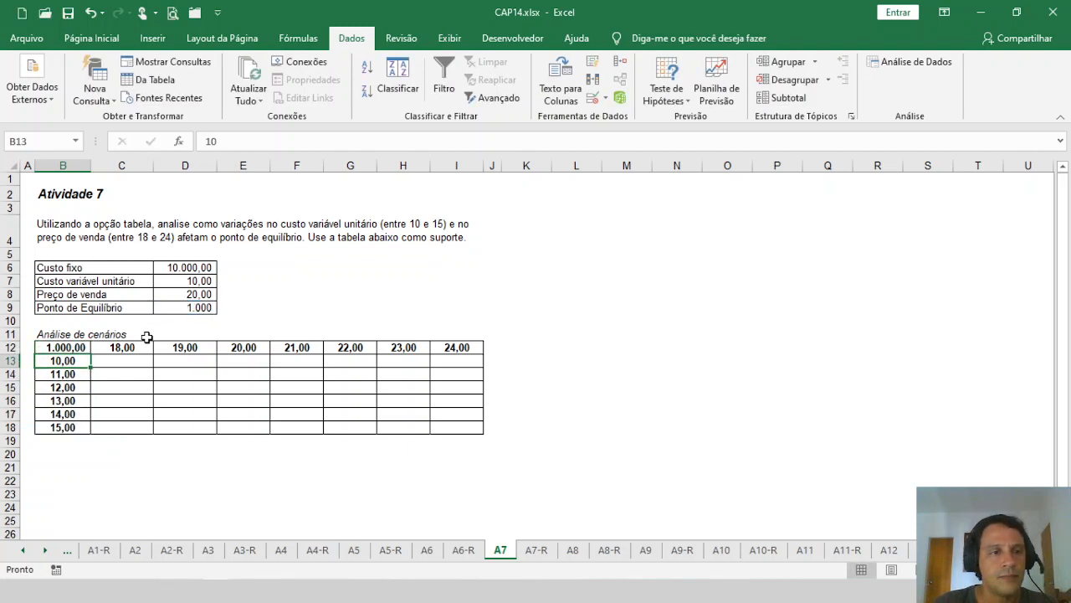
Step: Create a two-variable data table over B12:I18 with row input cell D8 and column input cell D7
left_click(70, 345)
left_click_drag(67, 347, 459, 428)
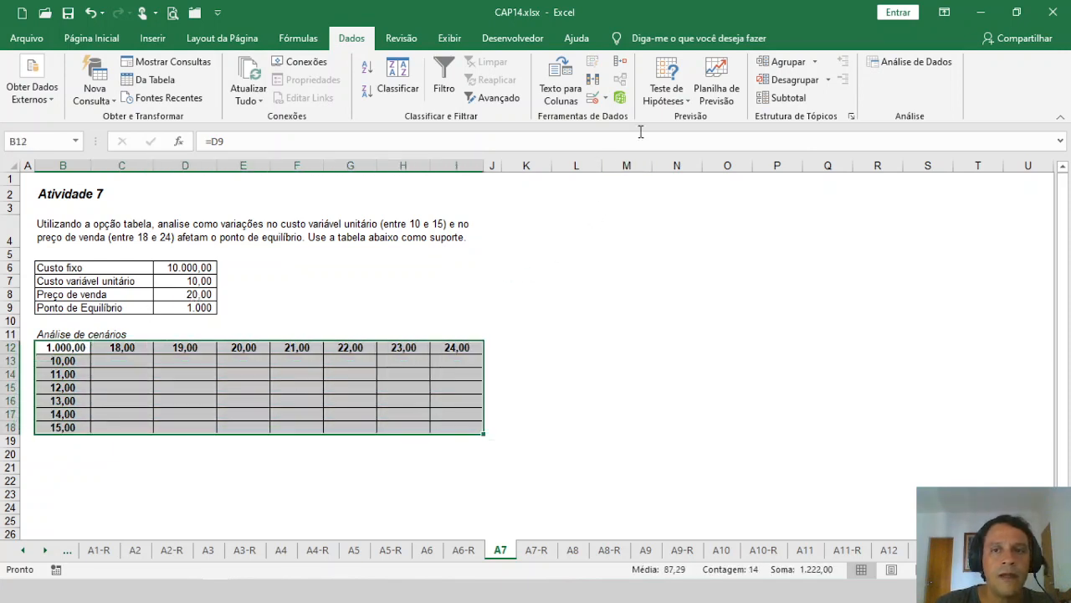
left_click(666, 94)
left_click(686, 156)
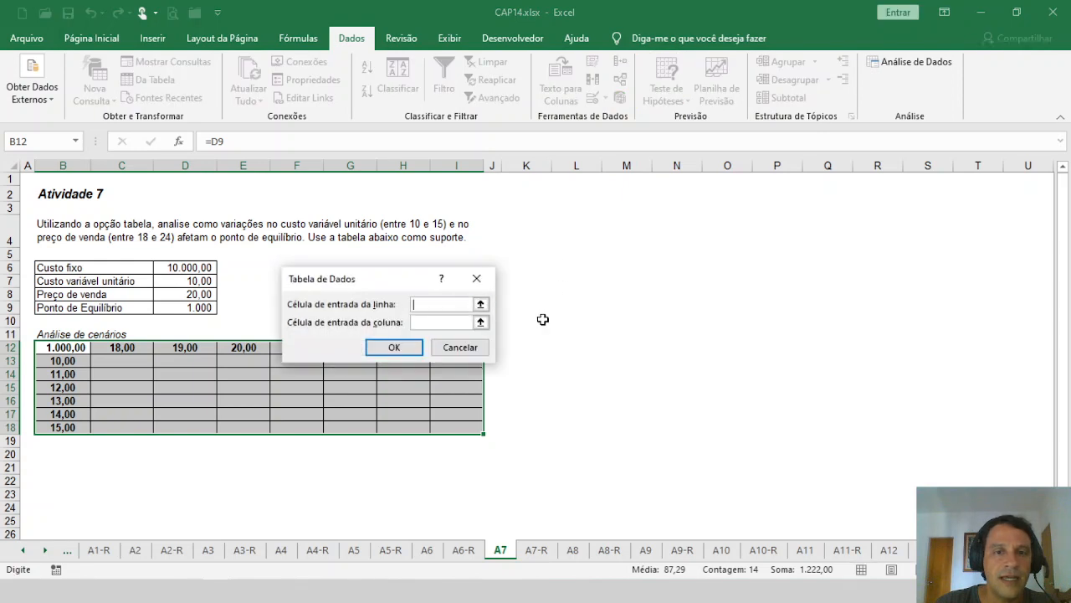
left_click(429, 304)
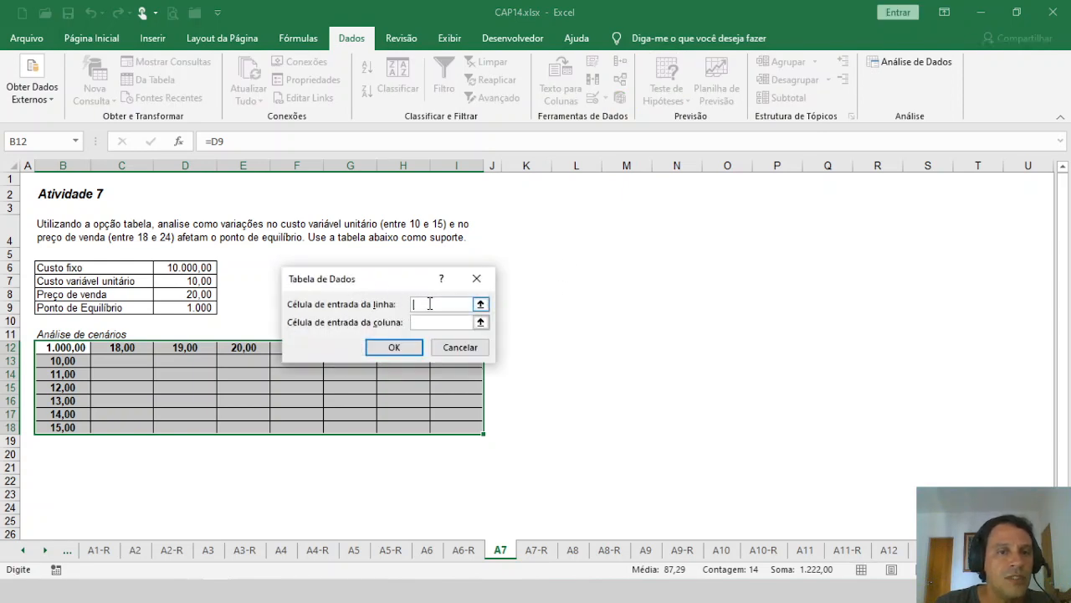
left_click(192, 294)
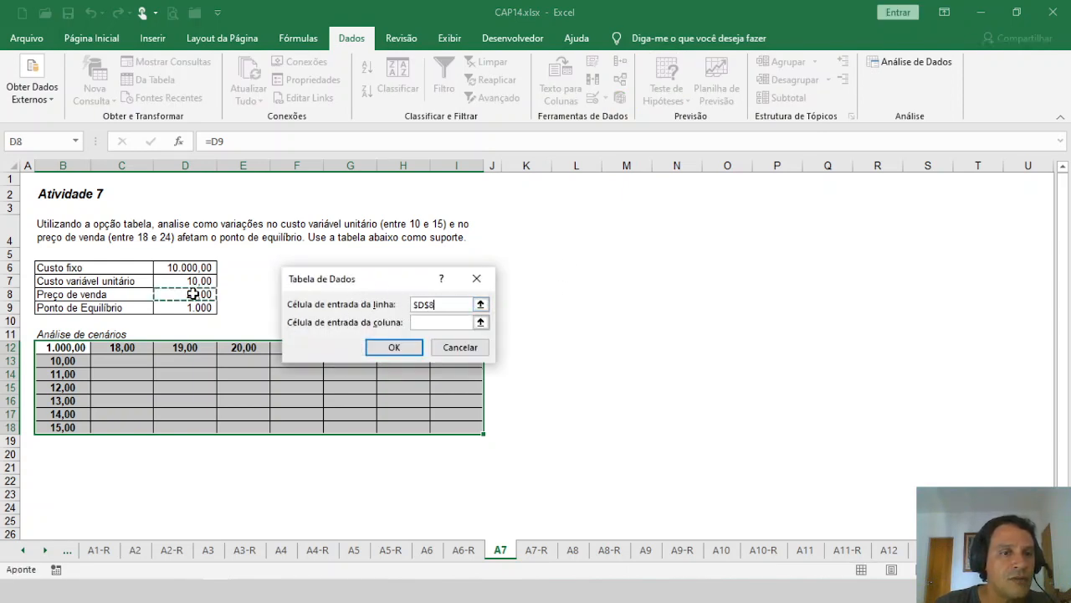
left_click(420, 322)
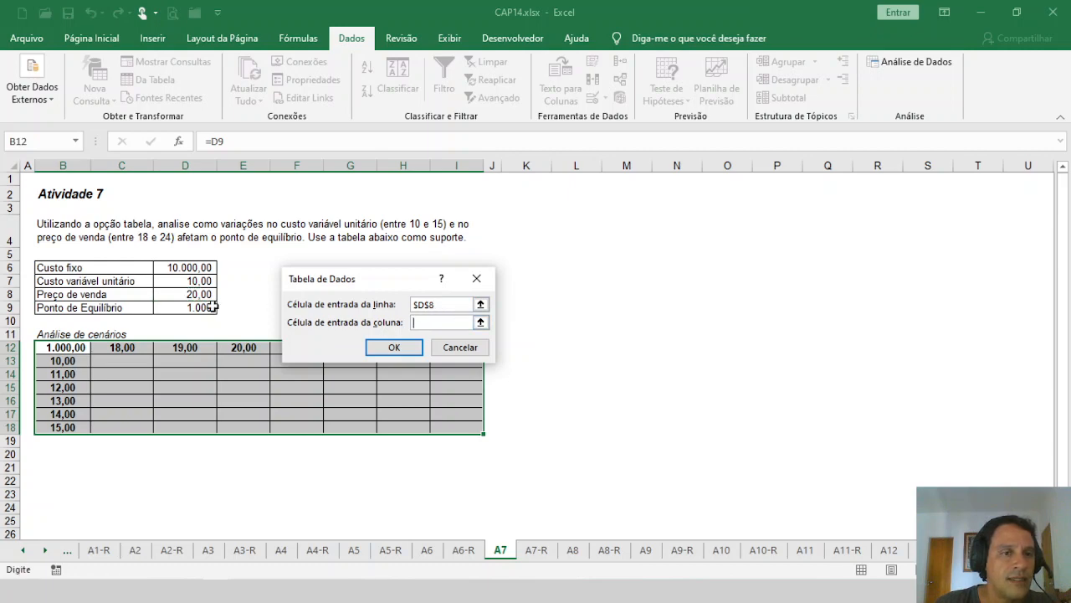
left_click(187, 278)
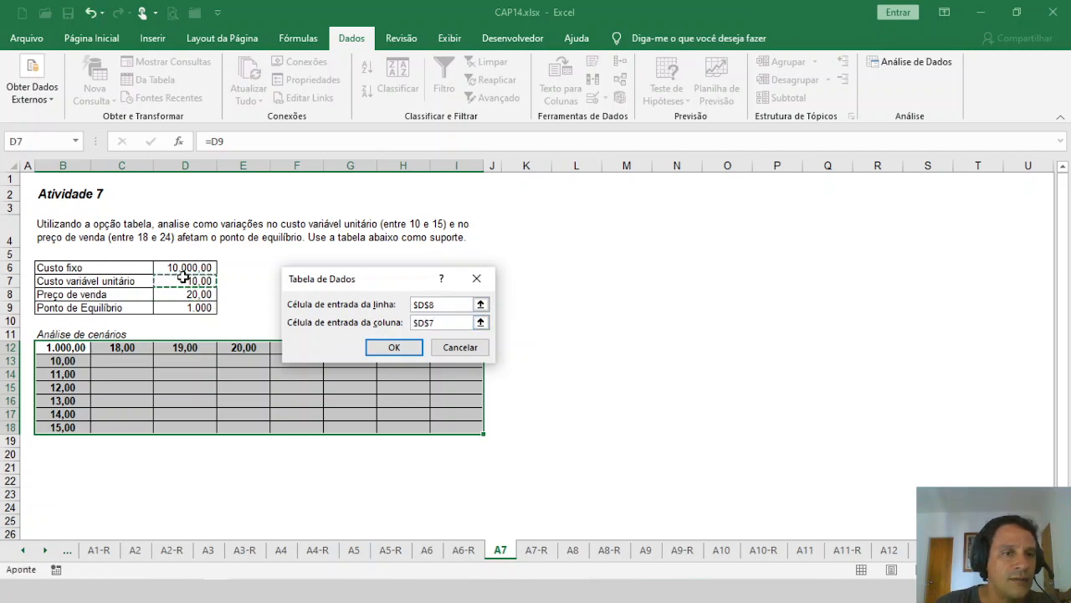
left_click(407, 348)
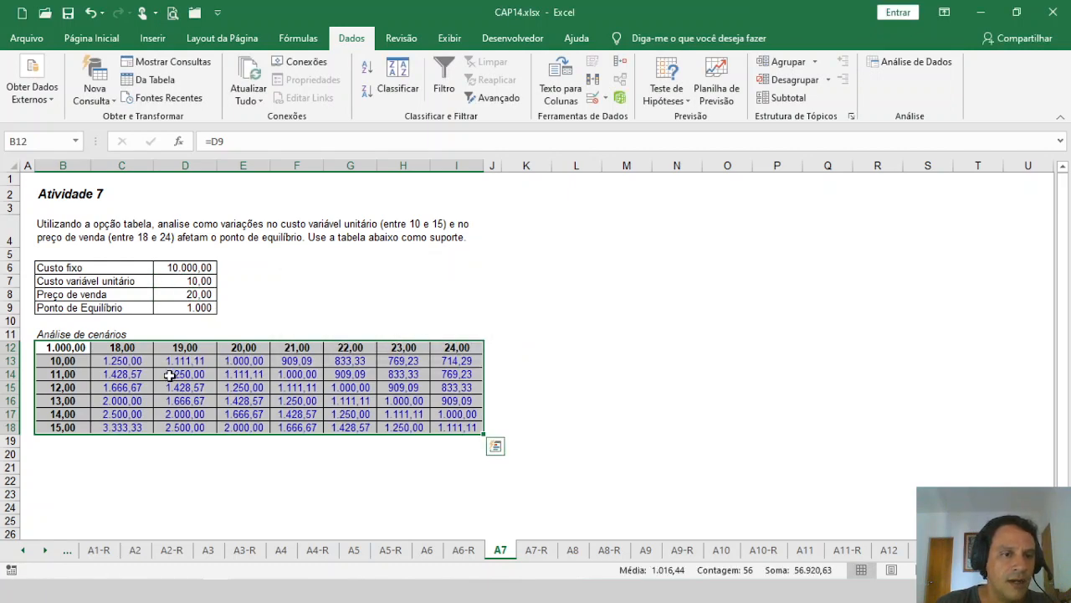
Step: Examine the break-even cell D9 and how the break-even point varies with unit variable cost at the 20,00 sale price in column E
left_click(185, 374)
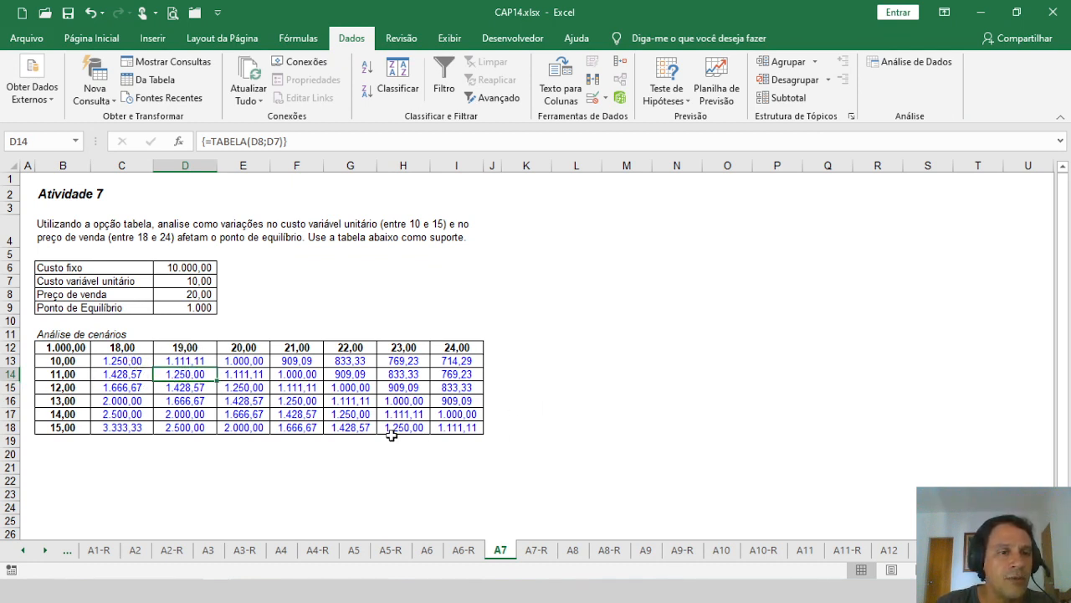
left_click(208, 309)
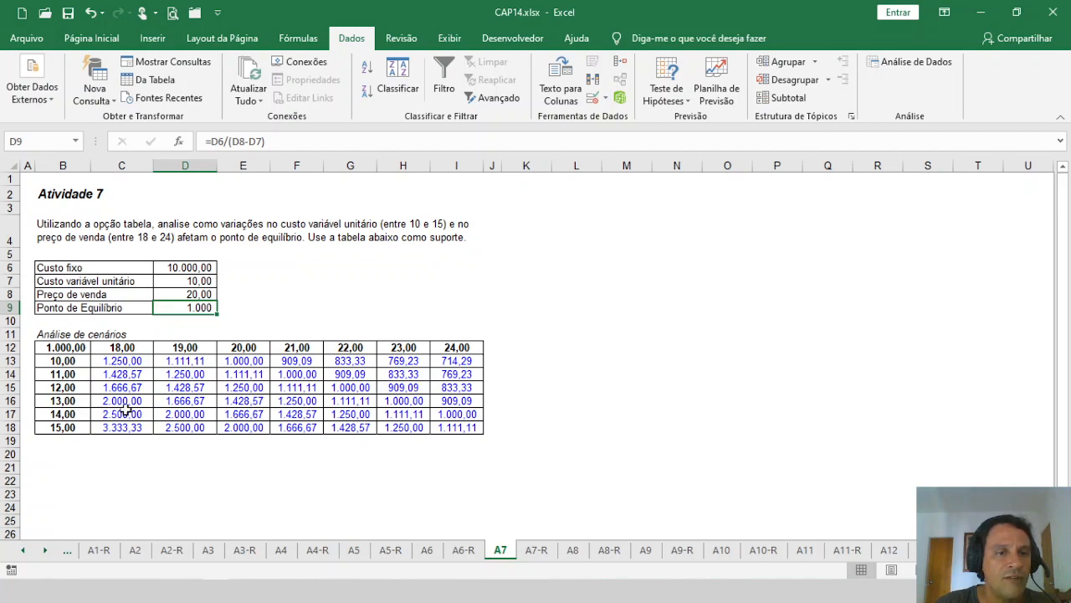
left_click(247, 346)
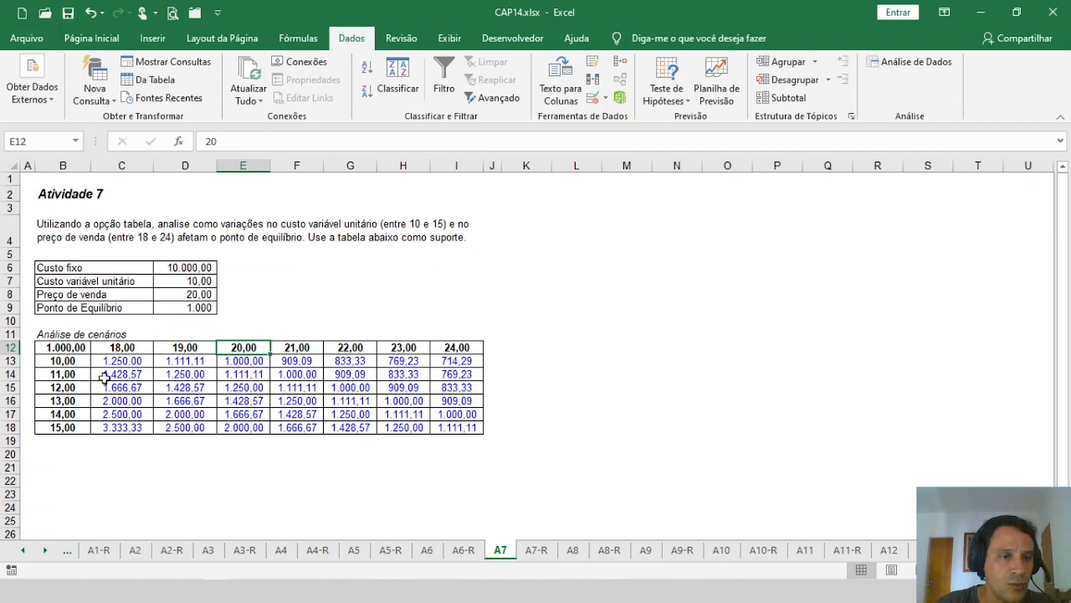
left_click(238, 375)
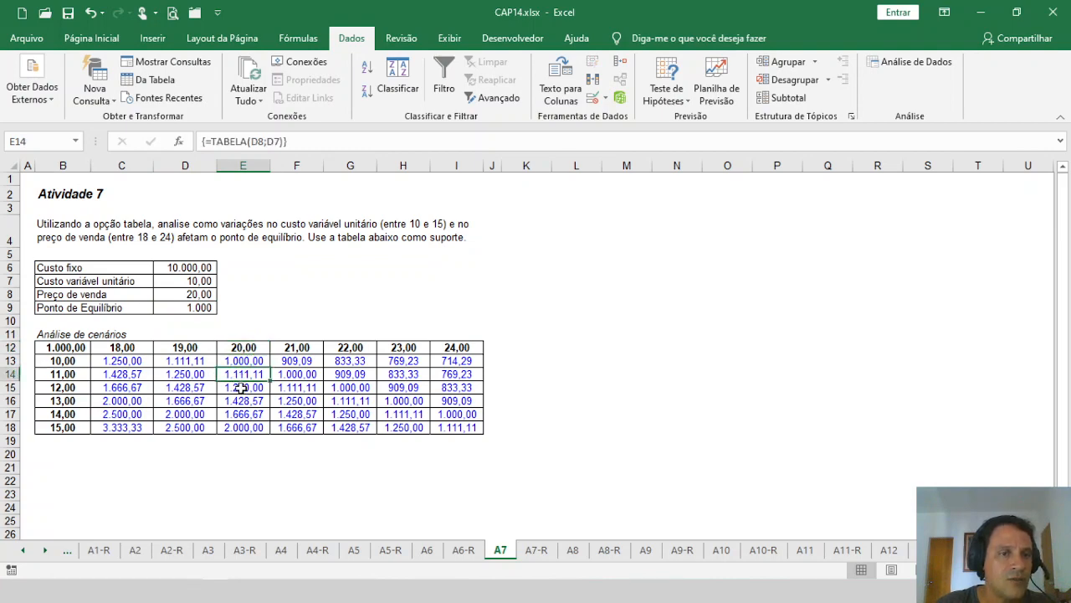
left_click(241, 389)
left_click(242, 400)
left_click(240, 413)
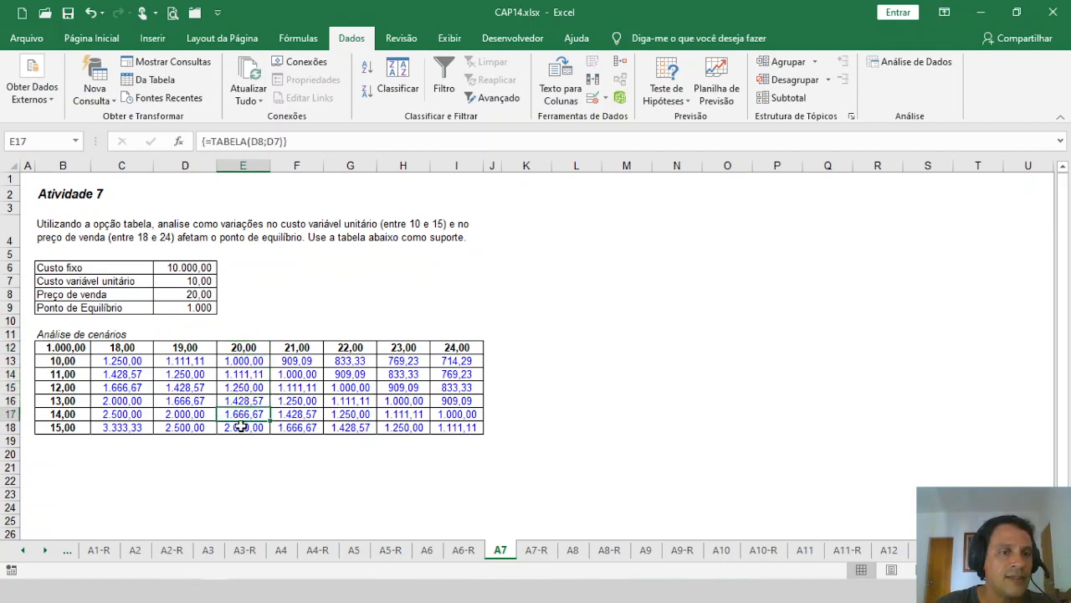
left_click(241, 427)
left_click(239, 376)
left_click(239, 388)
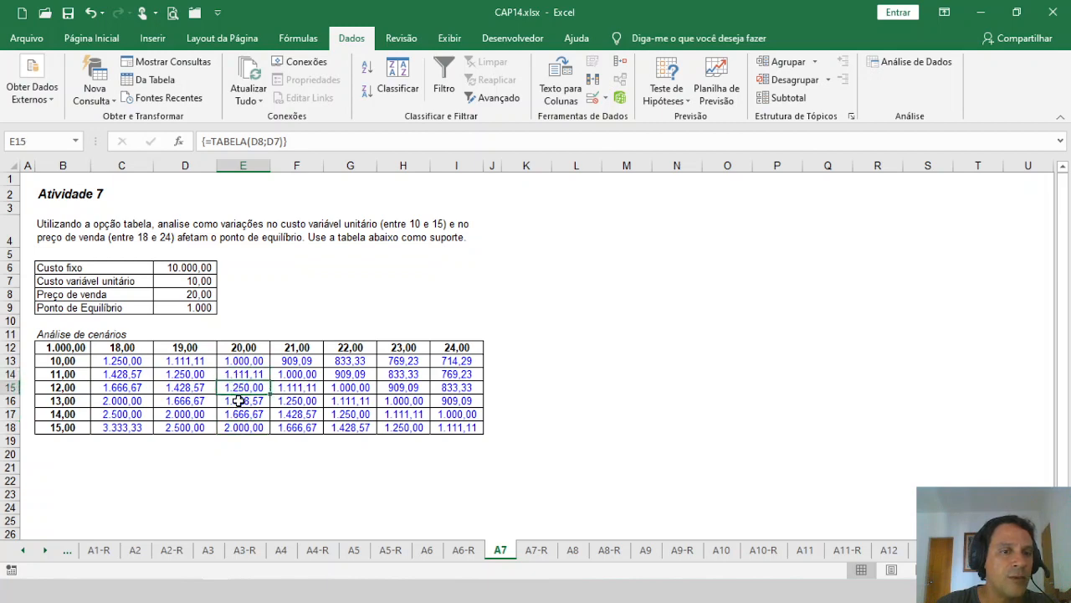
left_click(240, 402)
left_click(240, 414)
left_click(237, 428)
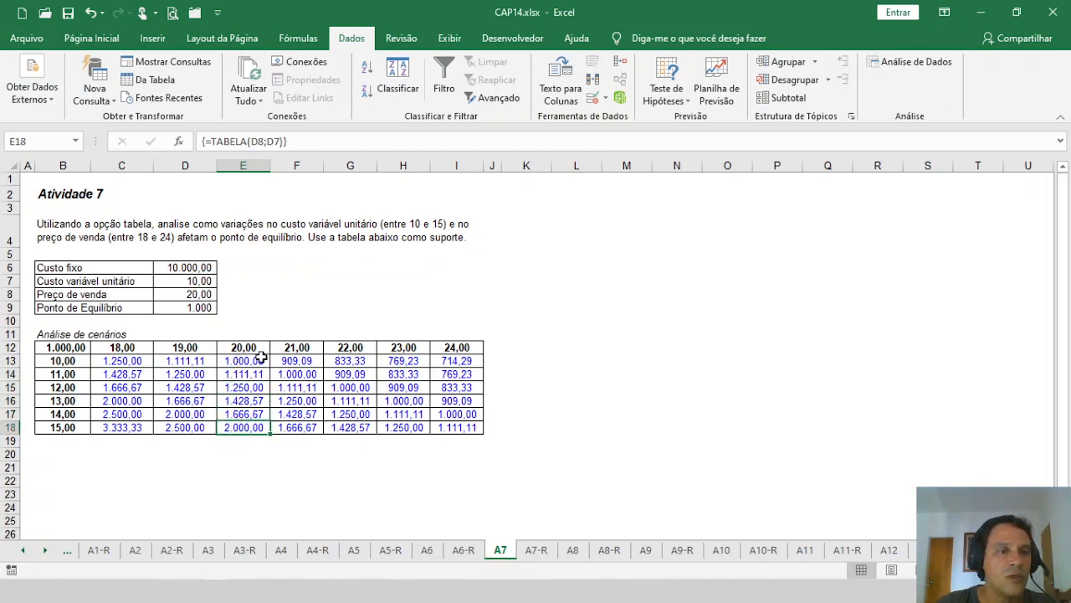
Step: Review the break-even points across sale prices for the 10,00 variable cost in row 13, then check corner cell B12
left_click_drag(67, 362, 469, 362)
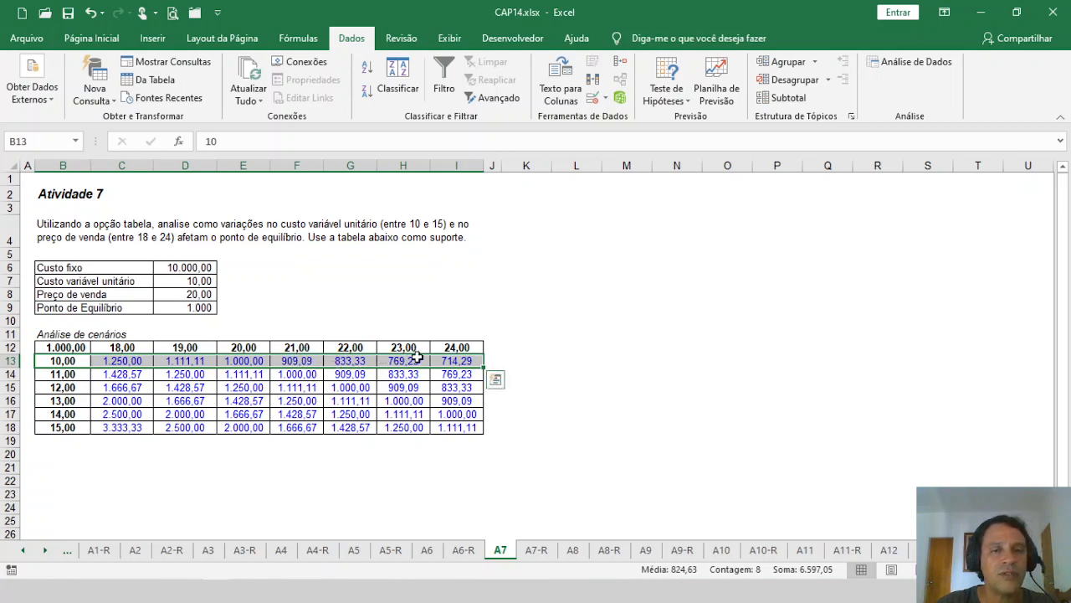
left_click(459, 361)
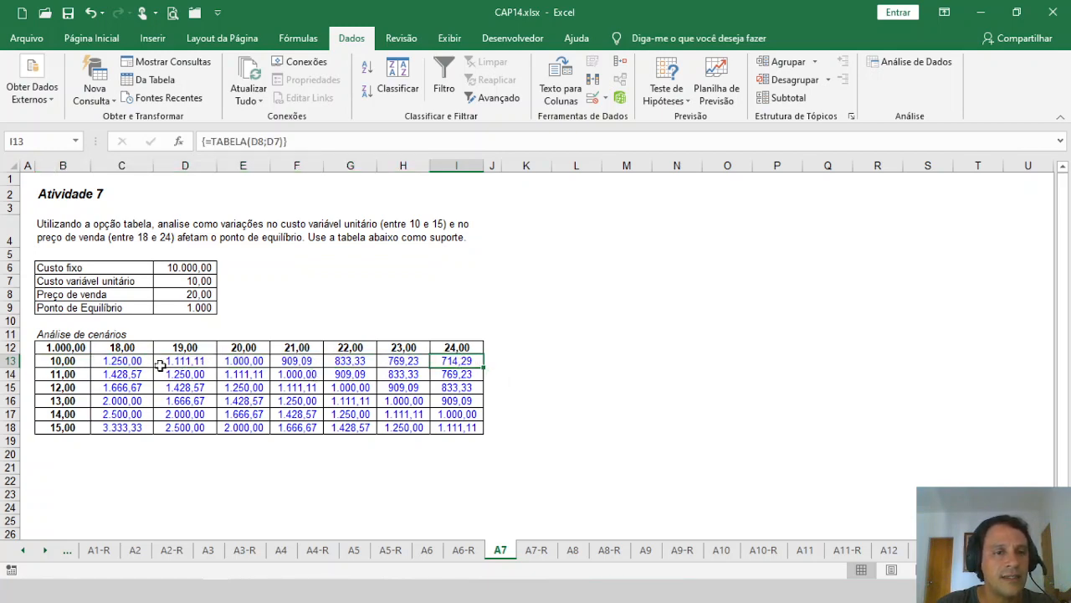
left_click(67, 349)
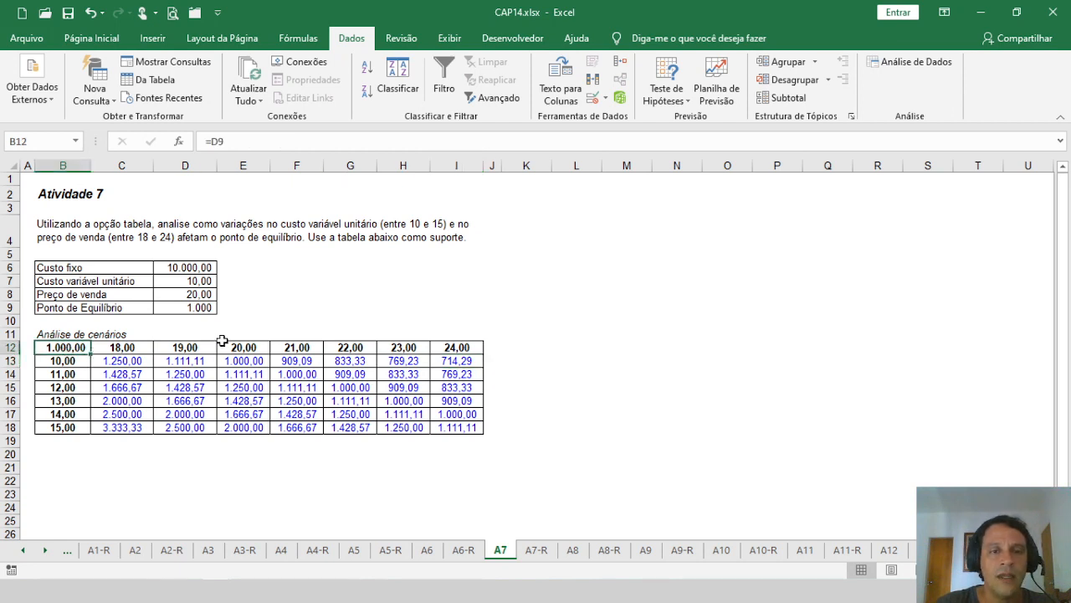